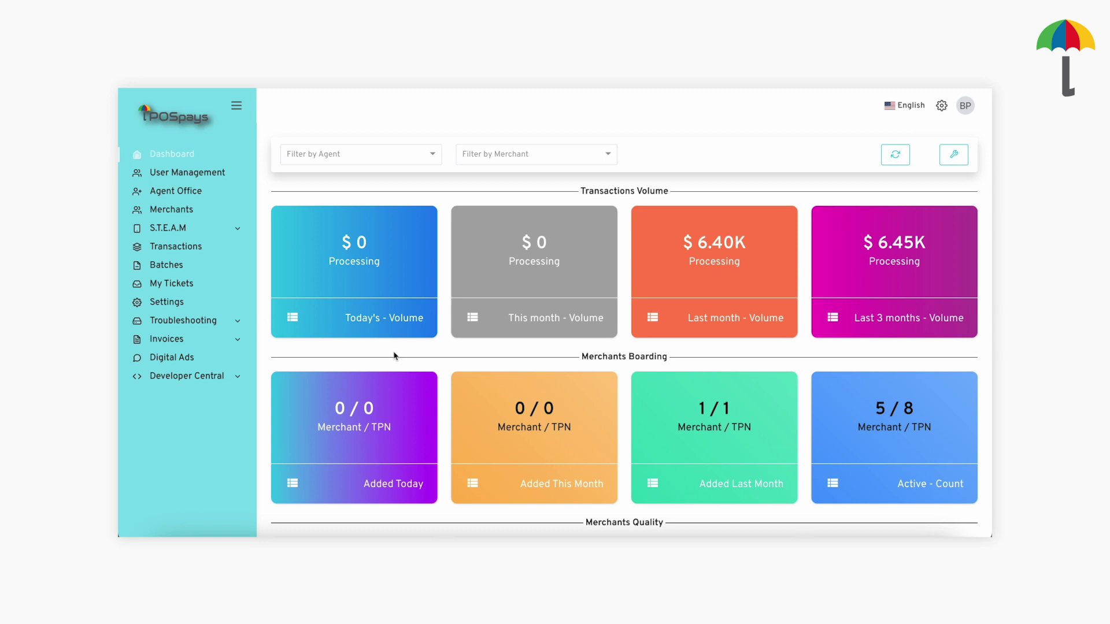
Start a new merchant with Add Merchant from the Merchants list actions.
{"action": "left_click", "coordinate": [184, 209]}
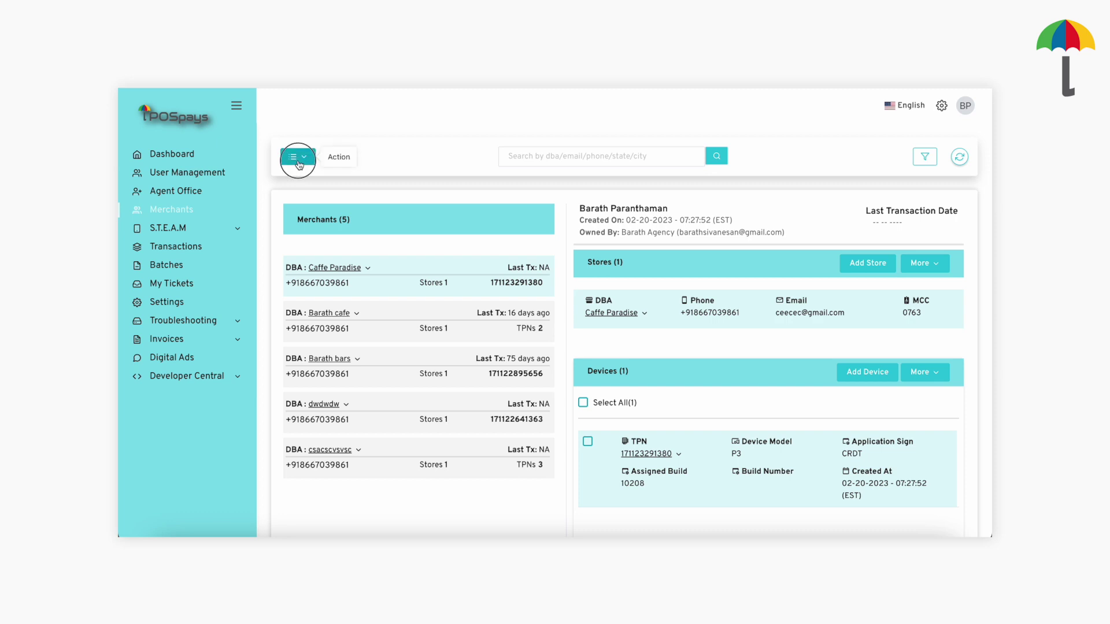
{"action": "left_click", "coordinate": [298, 156]}
{"action": "left_click", "coordinate": [317, 199]}
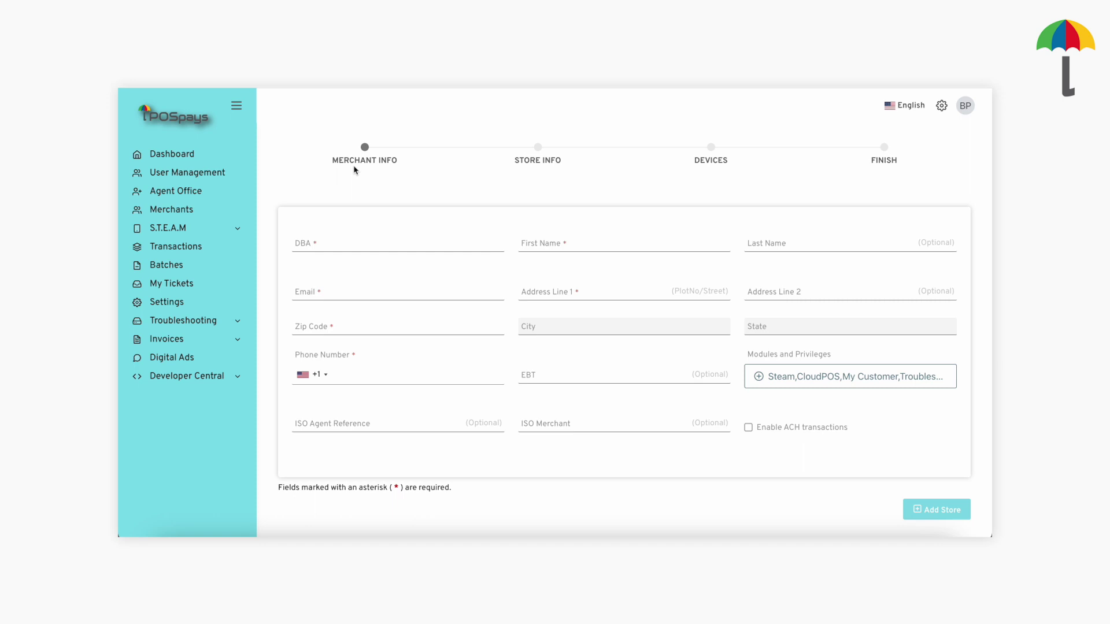
Fill DBA and First Name with 'abc', the merchant's e-mail, and Address Line 1 'abc'.
{"action": "left_click", "coordinate": [330, 243]}
{"action": "type", "text": "a"}
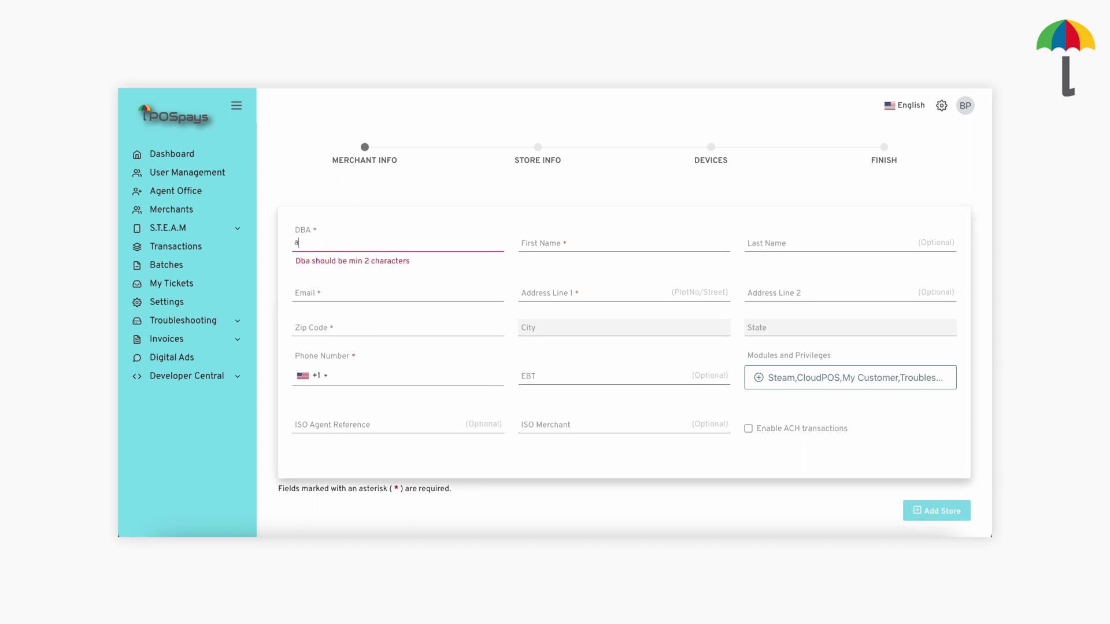
{"action": "type", "text": "bc"}
{"action": "left_click", "coordinate": [541, 247]}
{"action": "type", "text": "ab"}
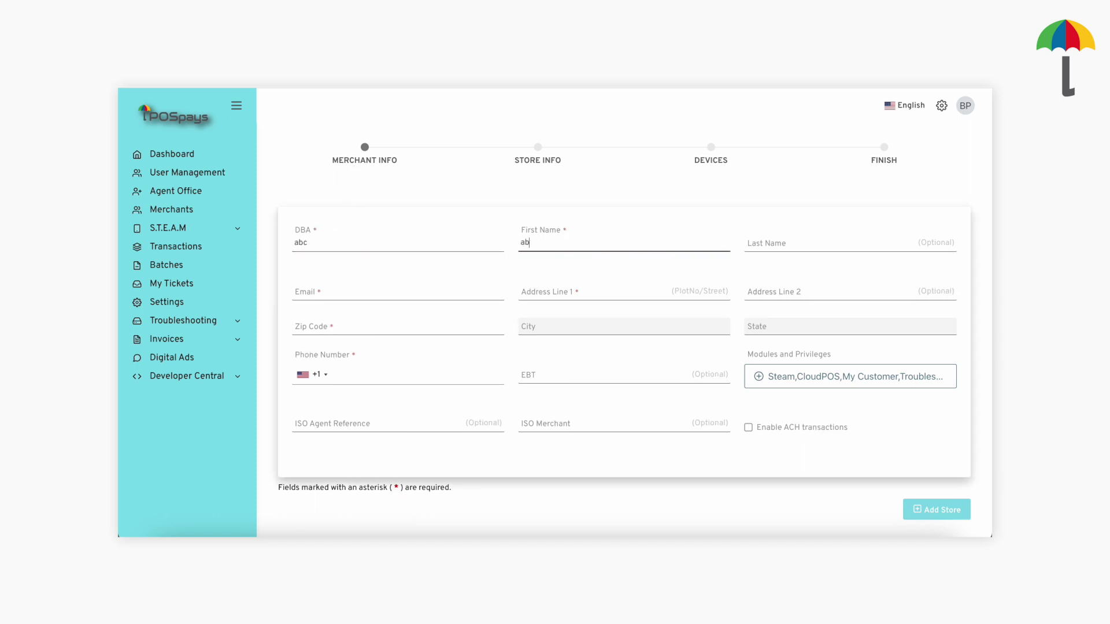
{"action": "type", "text": "c"}
{"action": "left_click", "coordinate": [449, 297]}
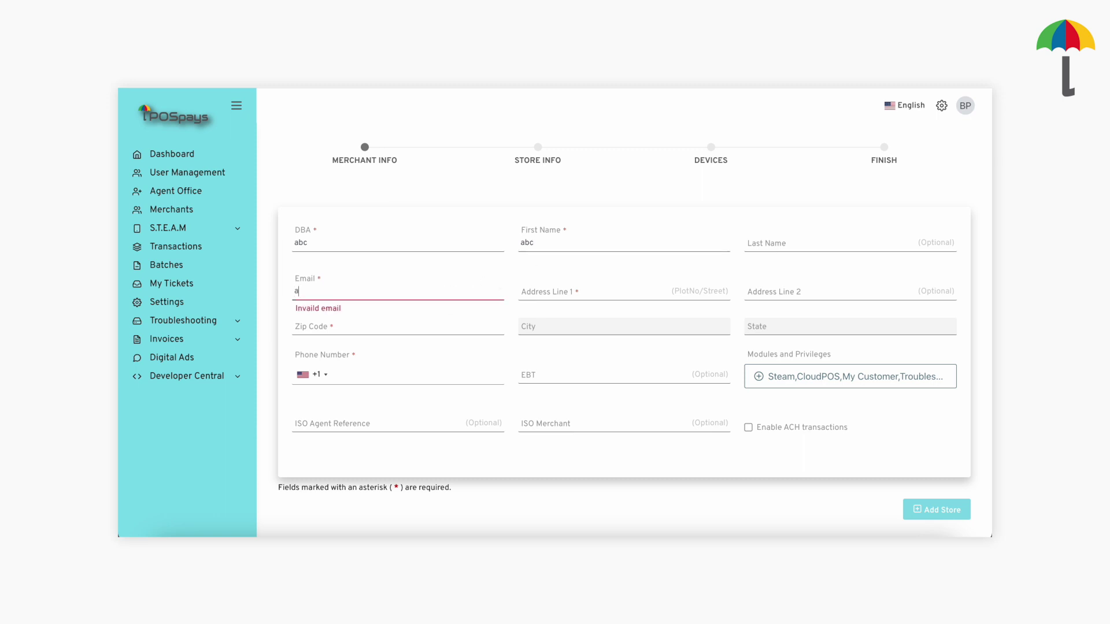
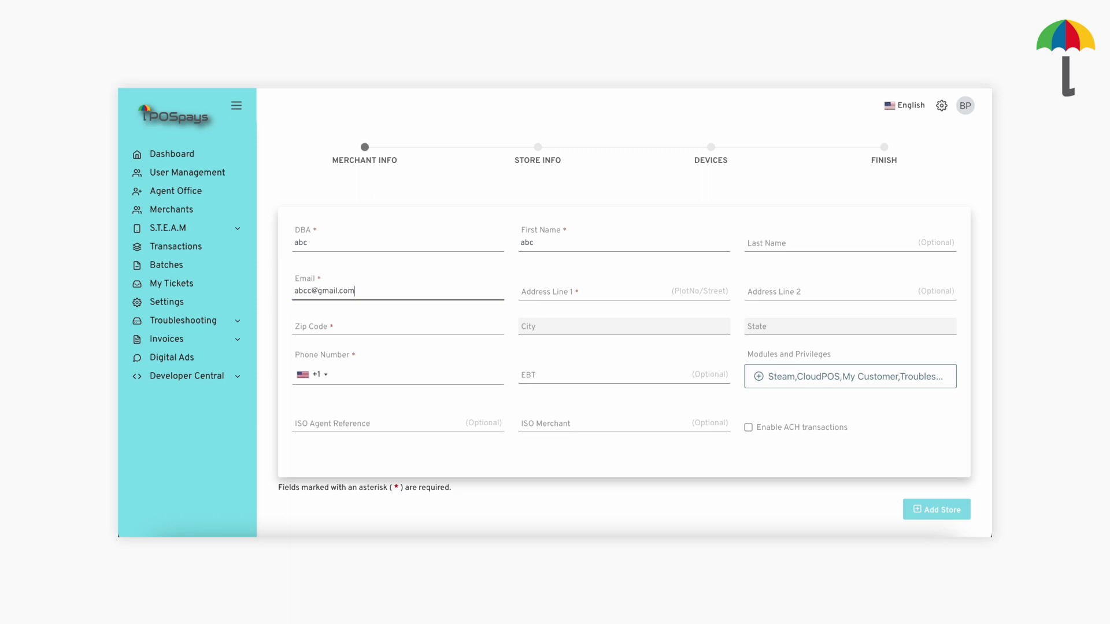
{"action": "left_click", "coordinate": [589, 295]}
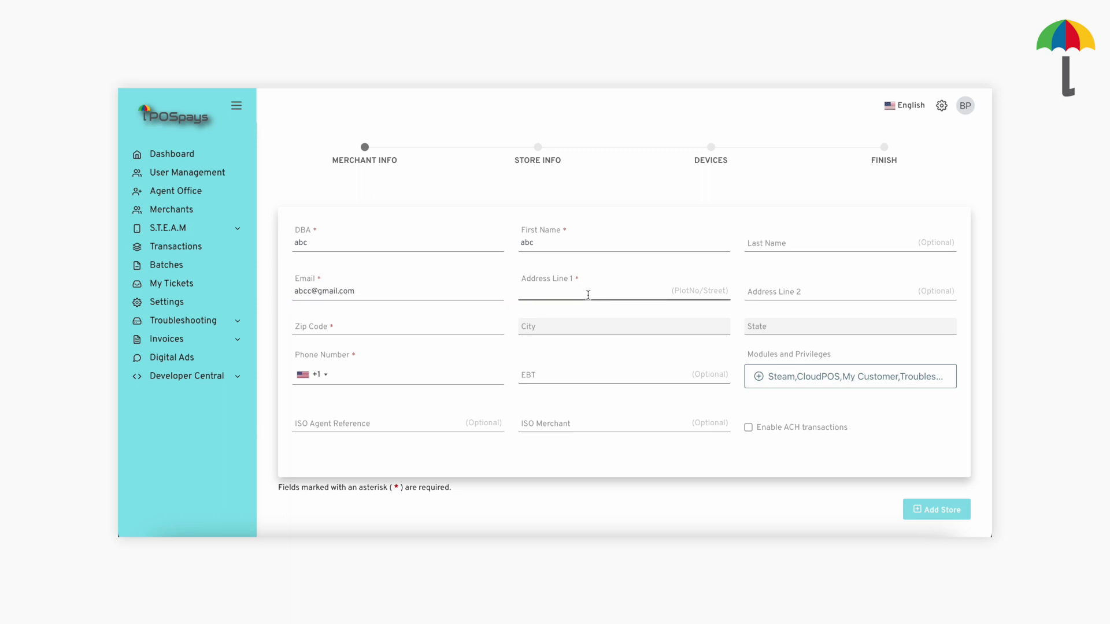
{"action": "type", "text": "abc"}
{"action": "left_click", "coordinate": [432, 330]}
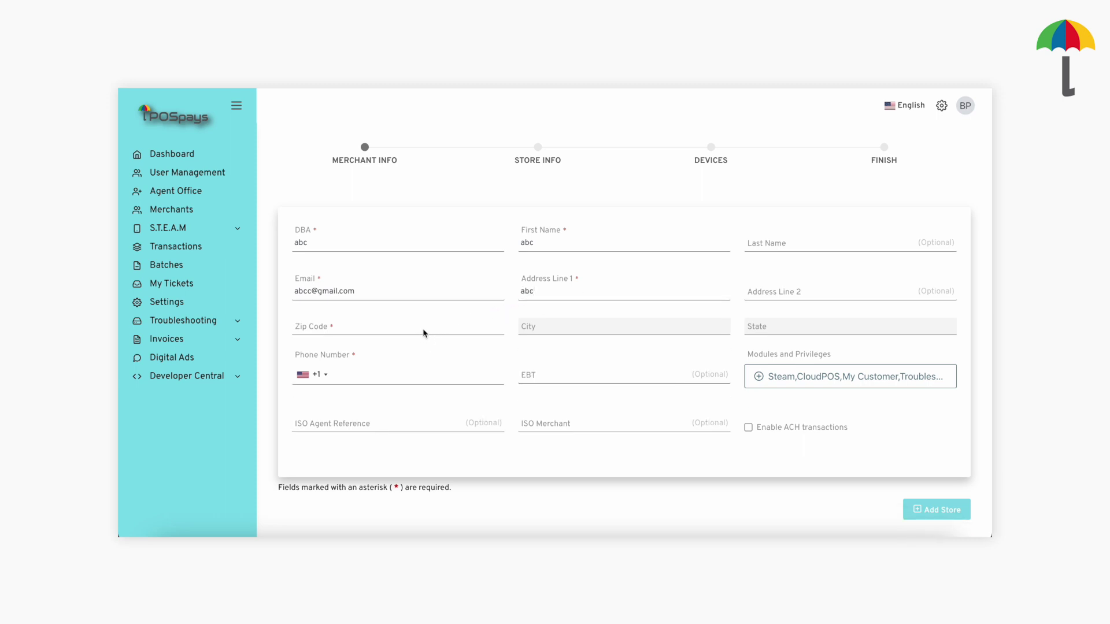
Set the zip code to 10001, filling city and state as New York, NY.
{"action": "left_click", "coordinate": [397, 326]}
{"action": "type", "text": "10001"}
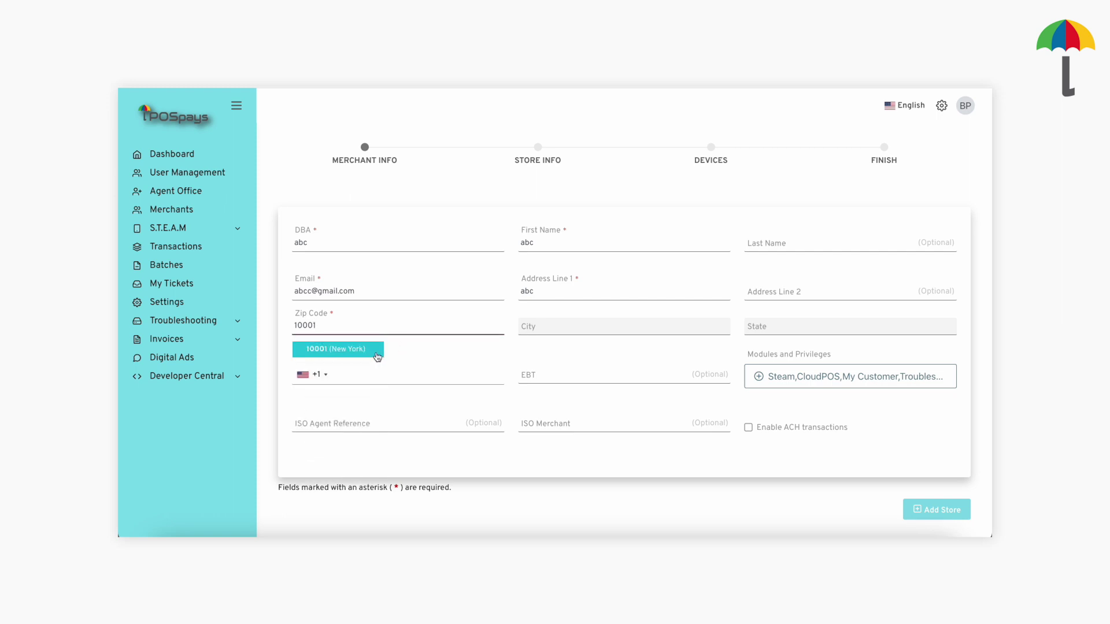
{"action": "left_click", "coordinate": [377, 353]}
{"action": "left_click", "coordinate": [367, 381]}
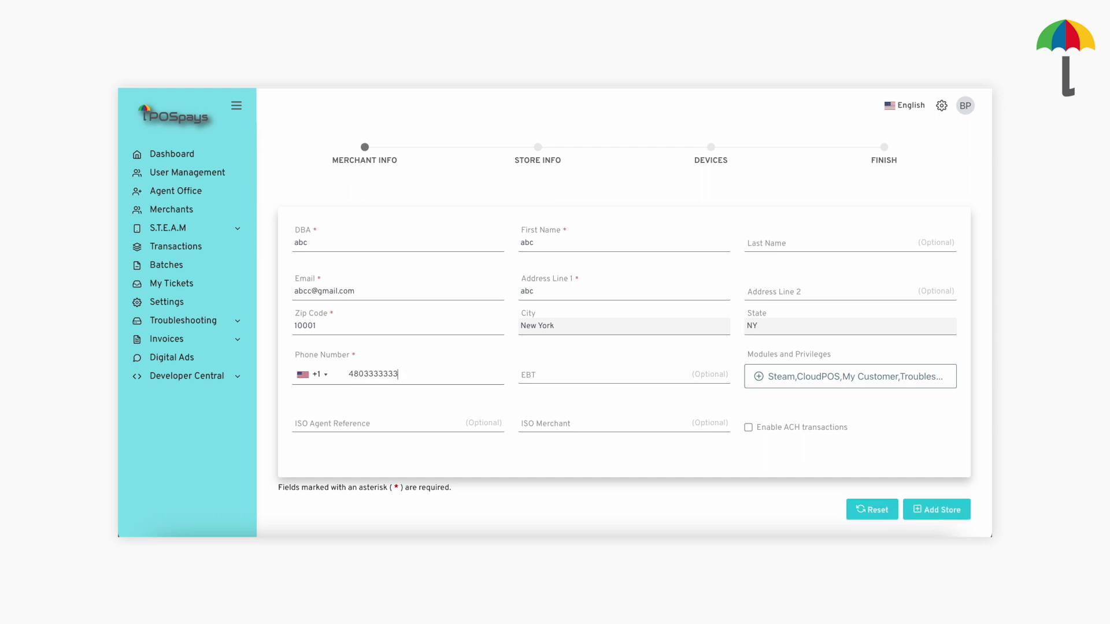
{"action": "left_click", "coordinate": [550, 380]}
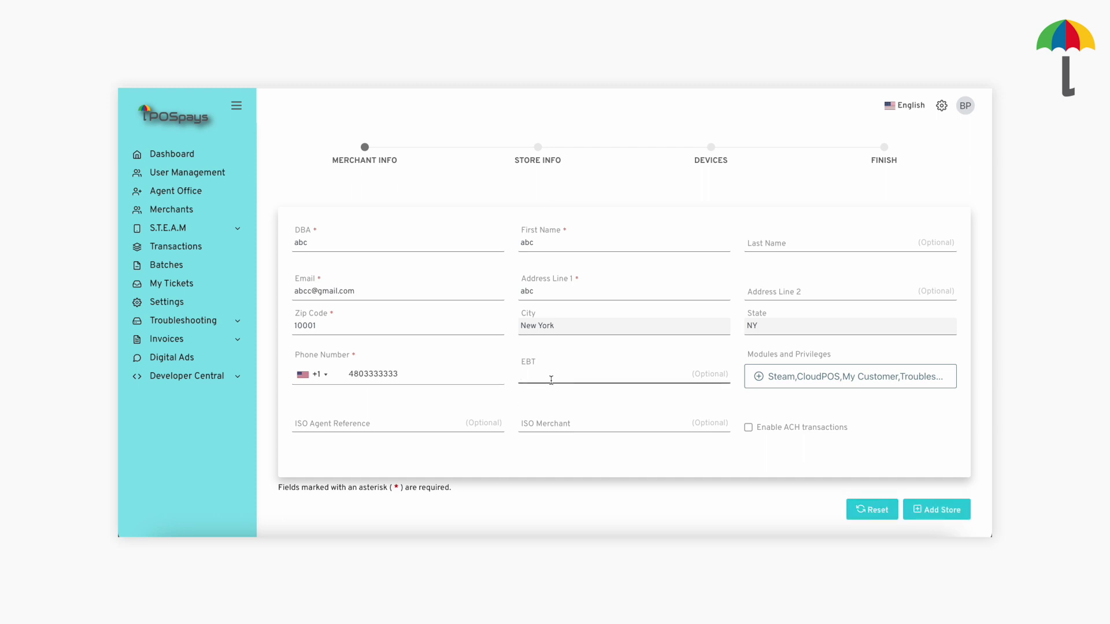
{"action": "type", "text": "1243235"}
{"action": "left_click", "coordinate": [769, 379]}
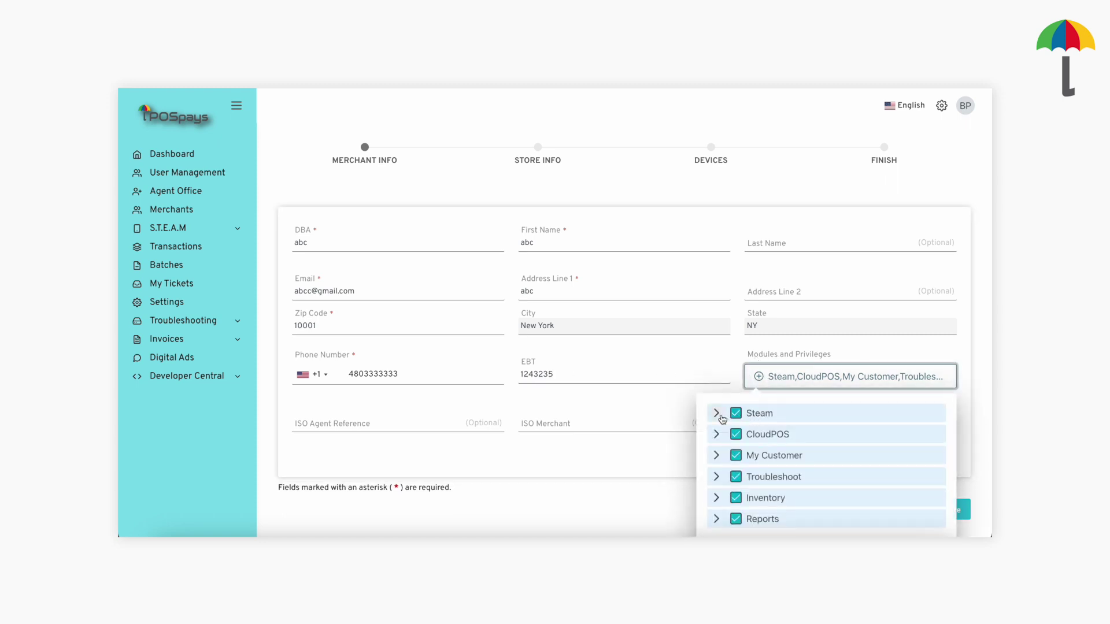
Expand the CloudPOS module privileges to review them, then collapse them.
{"action": "left_click", "coordinate": [716, 434]}
{"action": "scroll", "coordinate": [731, 404], "scroll_direction": "down", "scroll_amount": 2}
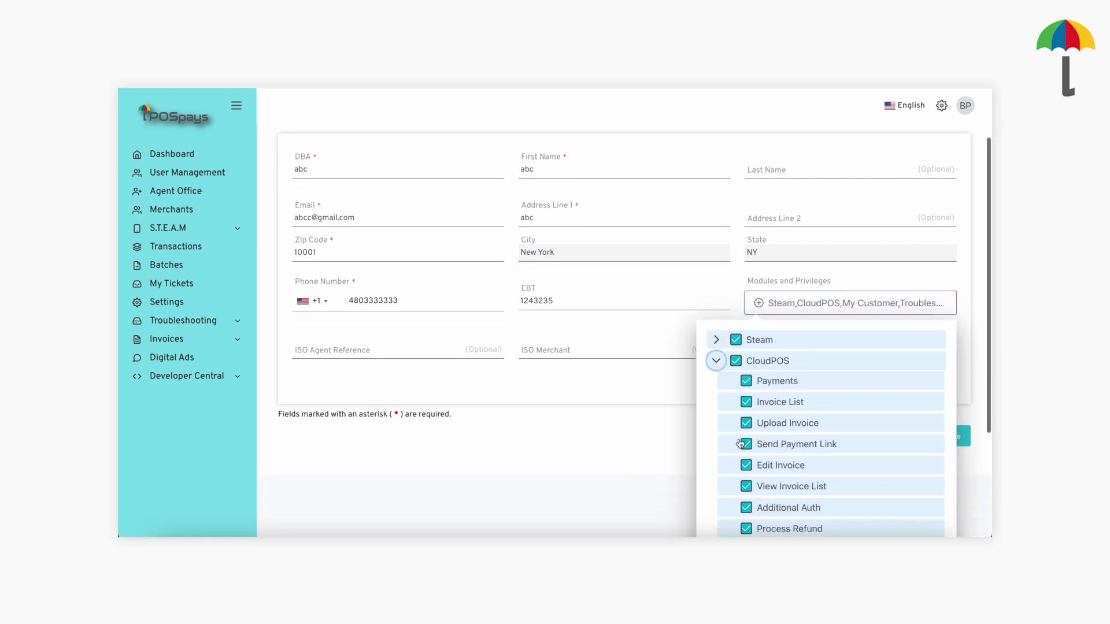
{"action": "left_click", "coordinate": [717, 362]}
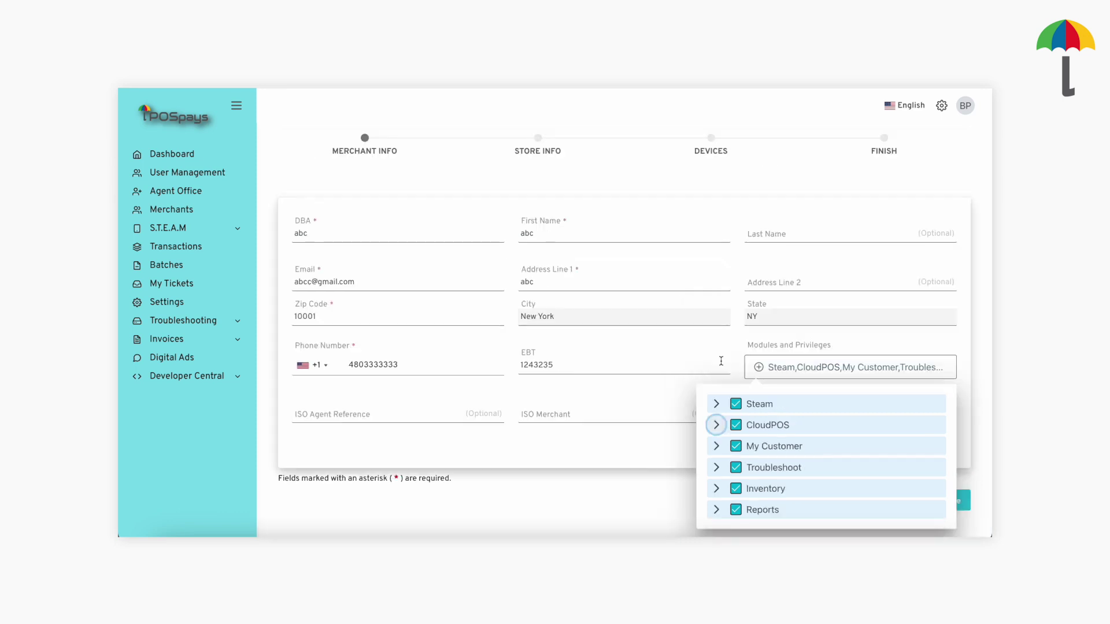
{"action": "left_click", "coordinate": [466, 415]}
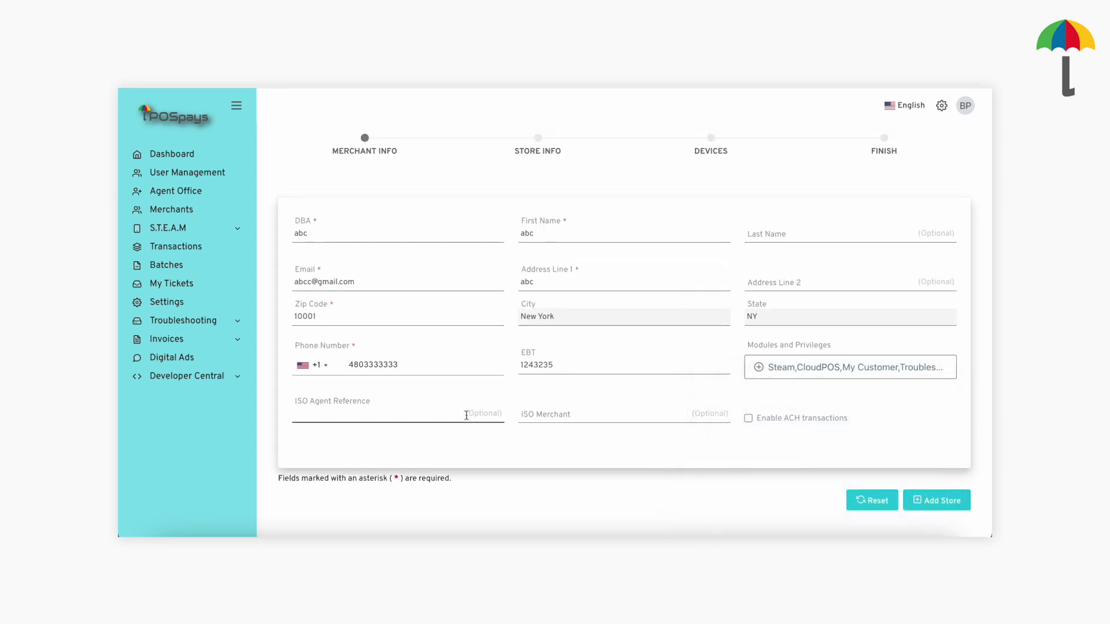
{"action": "type", "text": "2312321321e32e"}
{"action": "left_click", "coordinate": [558, 409]}
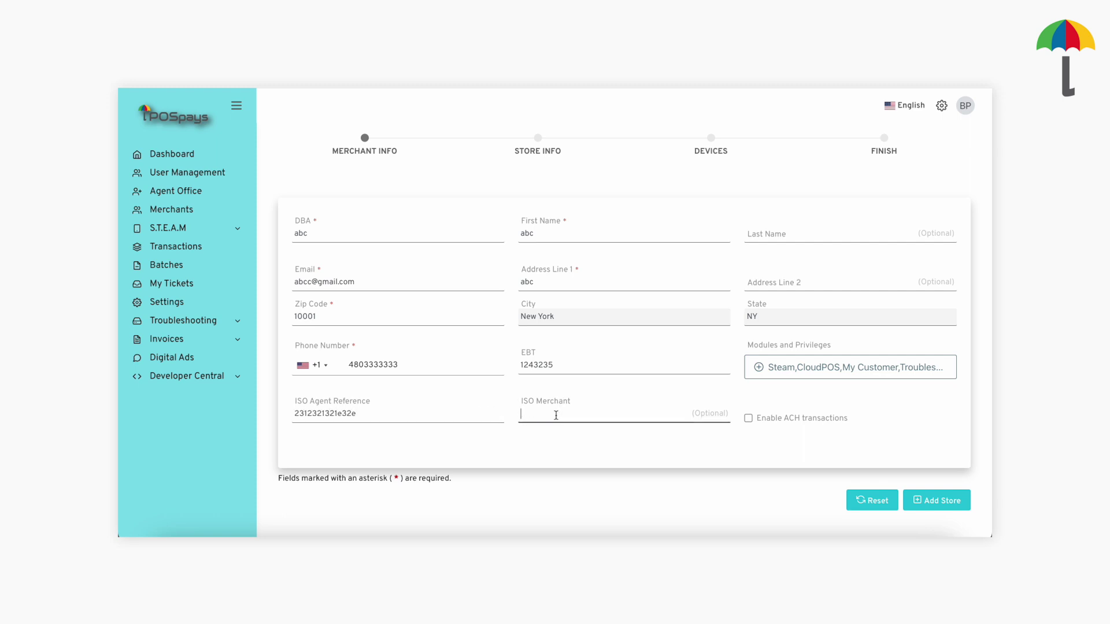
{"action": "type", "text": "123211"}
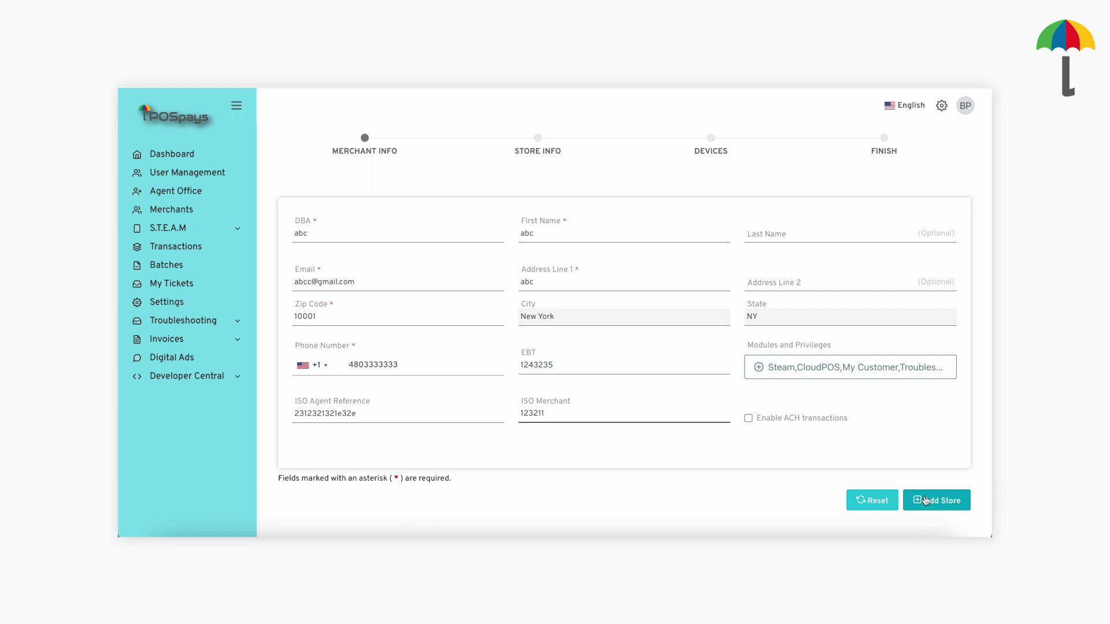
{"action": "left_click", "coordinate": [925, 501]}
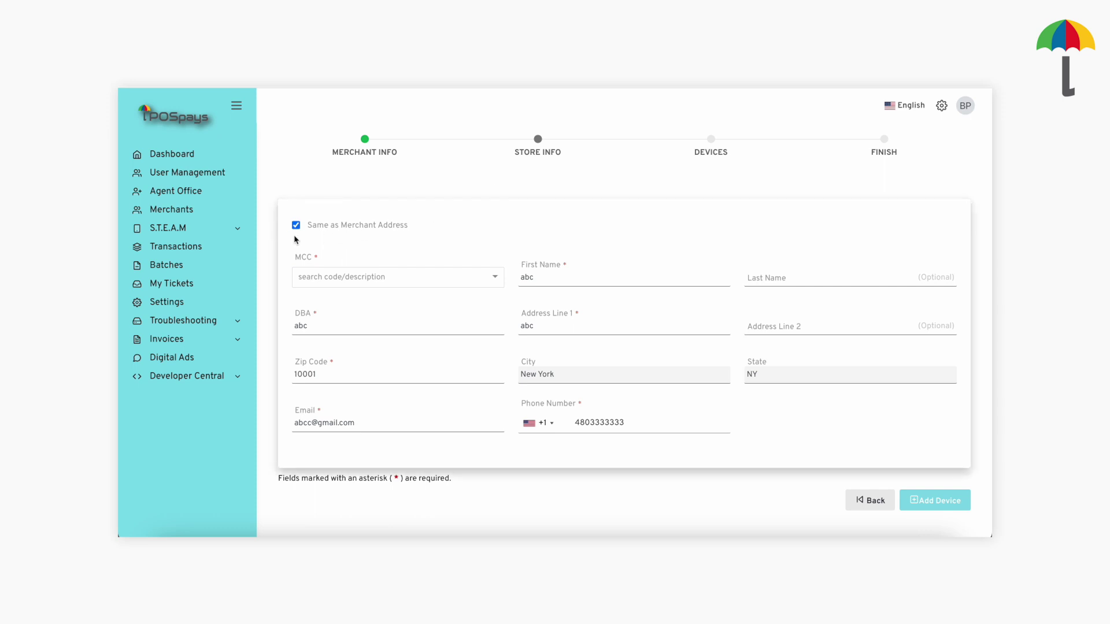
Set the store's MCC to Landscaping Services and continue to the Devices step.
{"action": "left_click", "coordinate": [327, 279]}
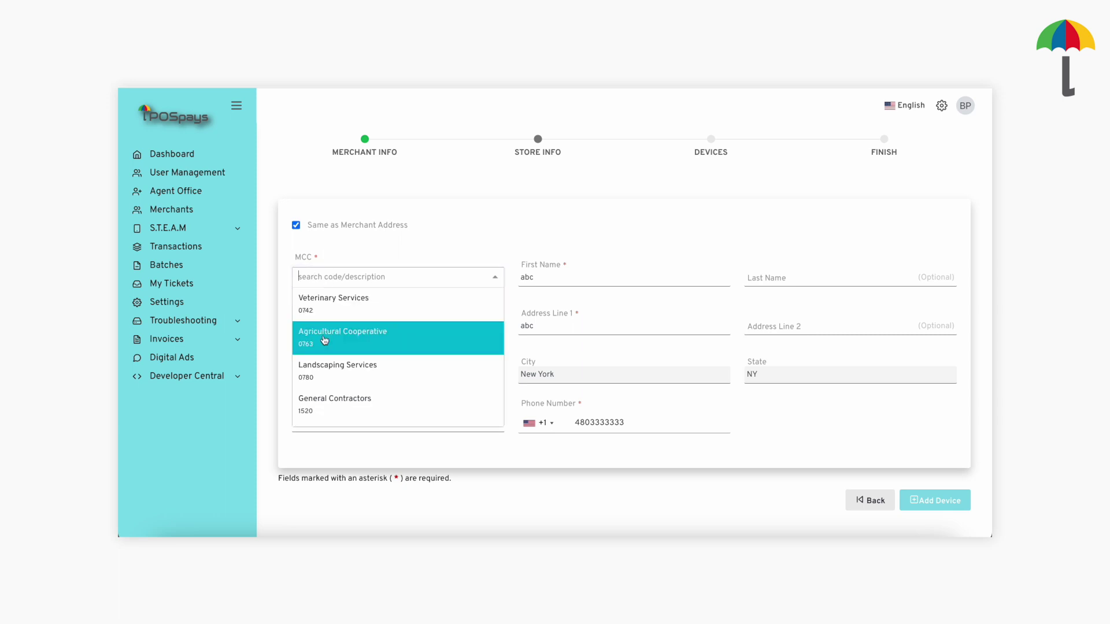
{"action": "left_click", "coordinate": [322, 374]}
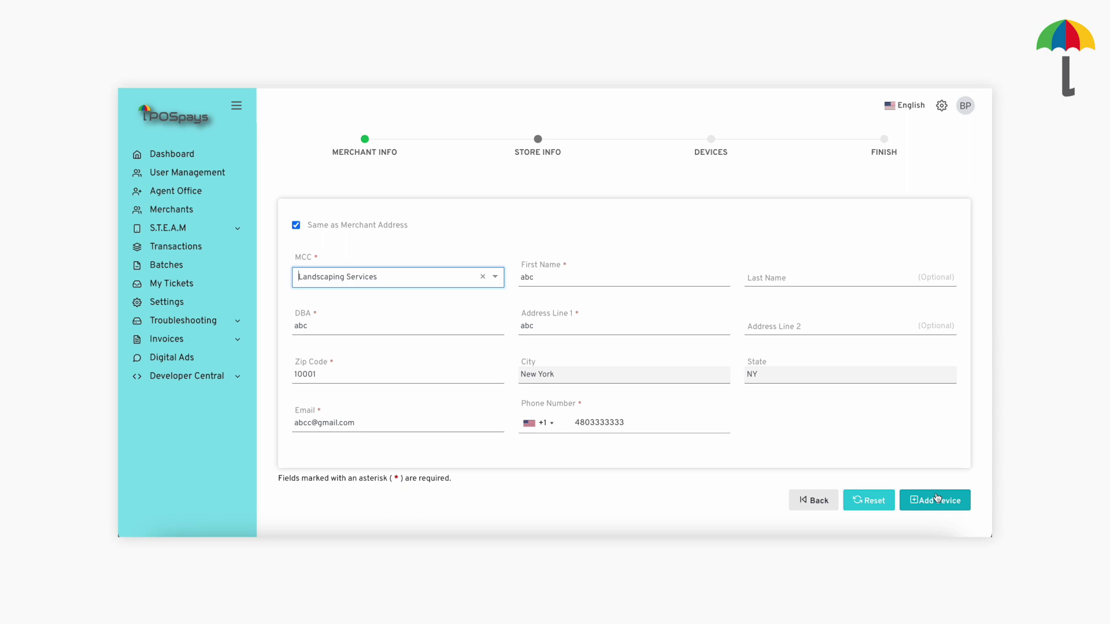
{"action": "left_click", "coordinate": [937, 498]}
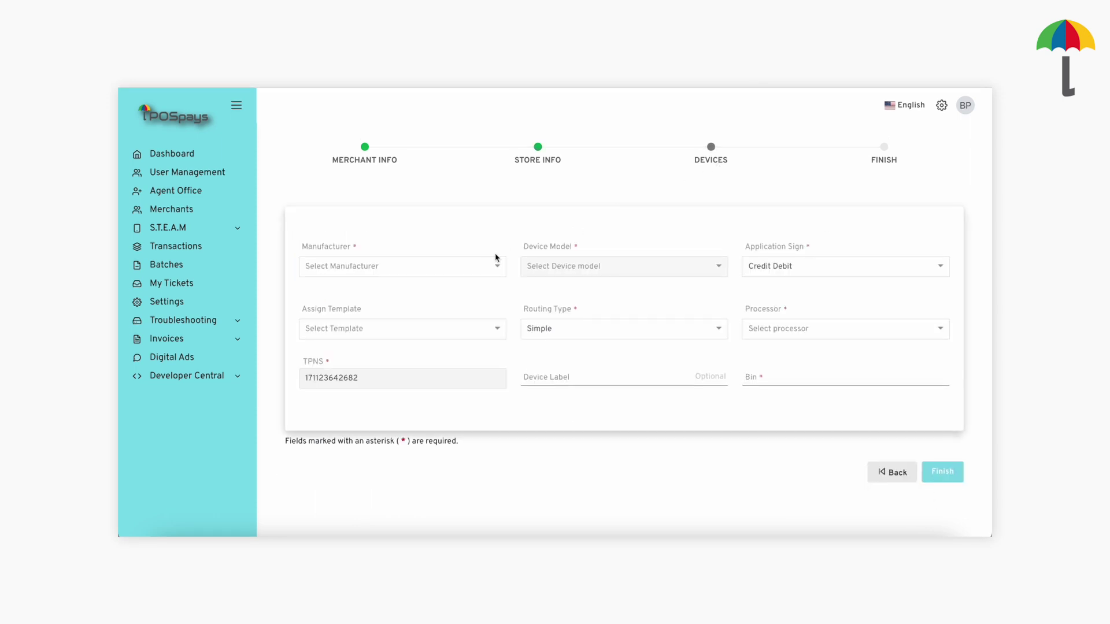
Add a P Series P5 device with no template and TSYS as its processor.
{"action": "left_click", "coordinate": [471, 267]}
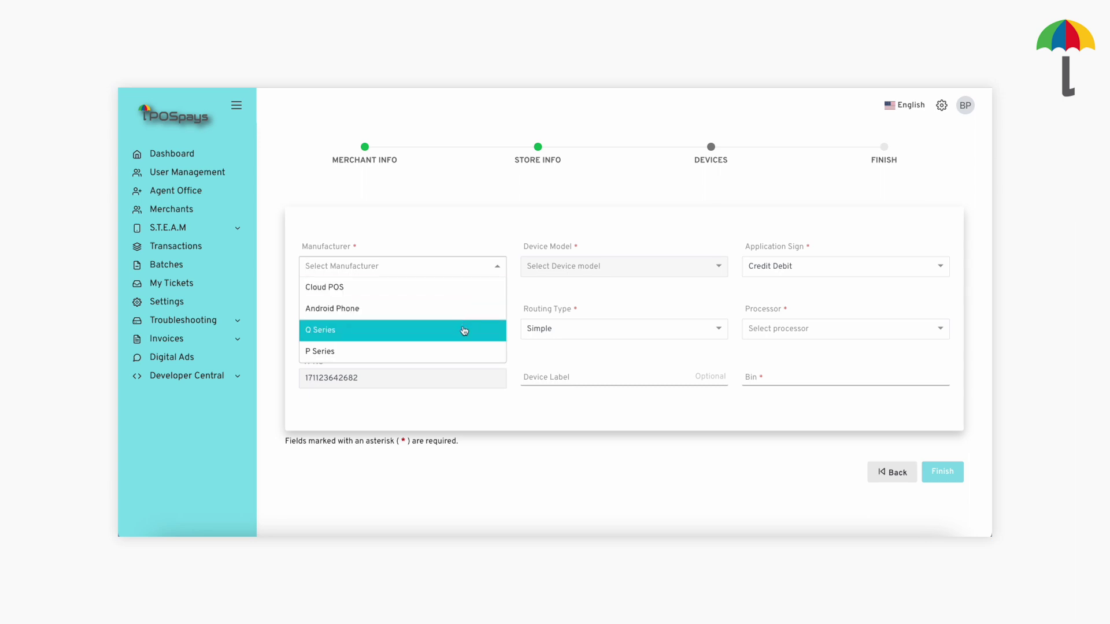
{"action": "left_click", "coordinate": [461, 350]}
{"action": "left_click", "coordinate": [557, 267]}
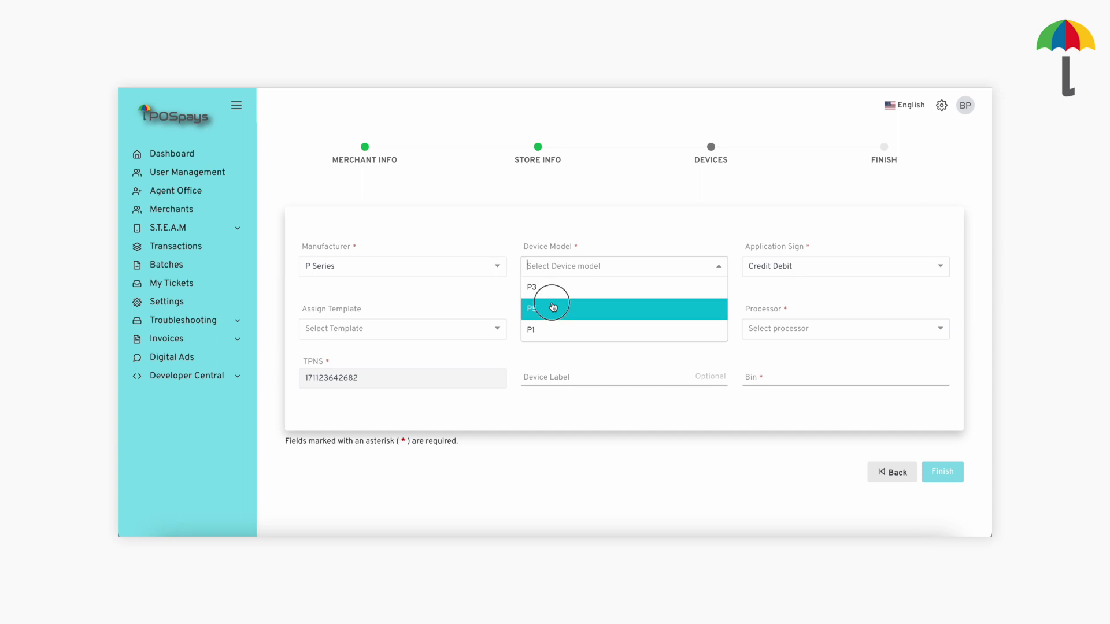
{"action": "left_click", "coordinate": [550, 308]}
{"action": "left_click", "coordinate": [484, 329]}
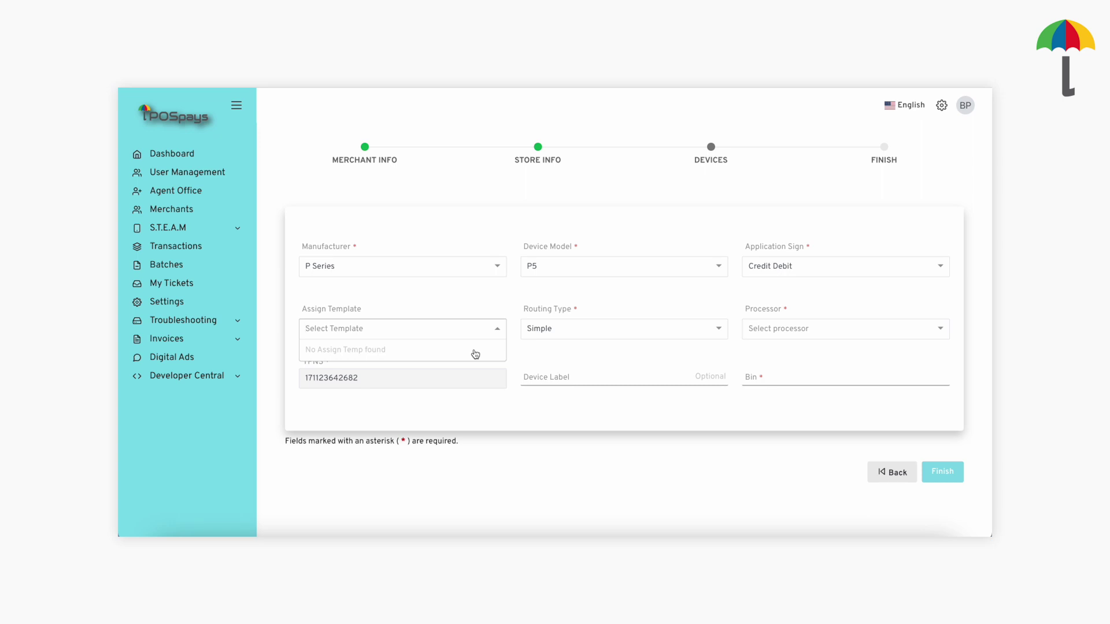
{"action": "left_click", "coordinate": [496, 329]}
{"action": "left_click", "coordinate": [775, 329]}
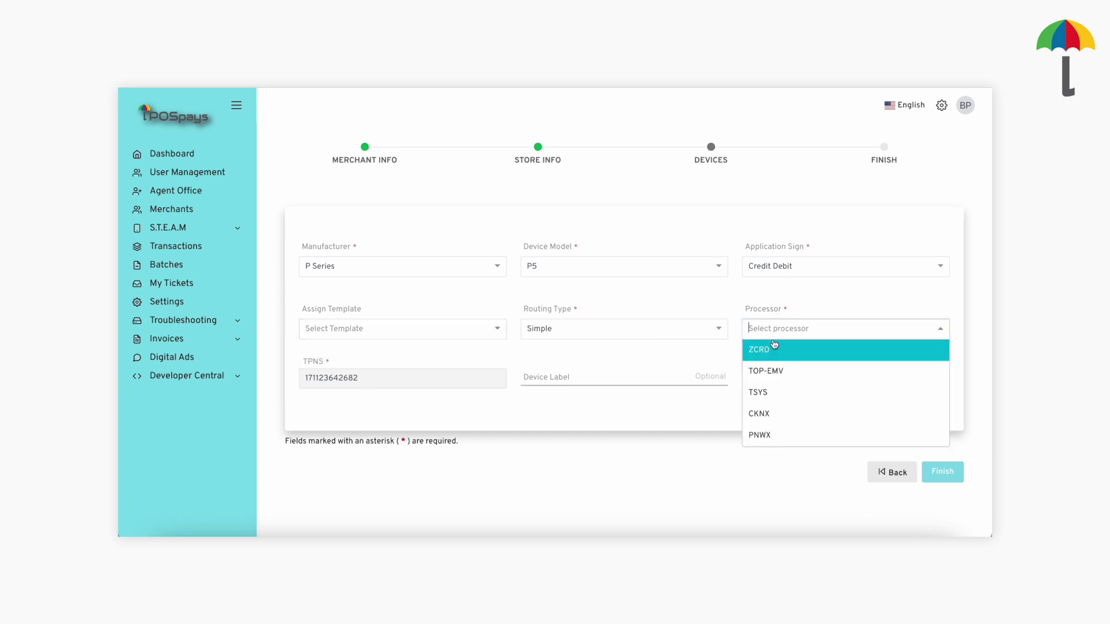
{"action": "left_click", "coordinate": [766, 392]}
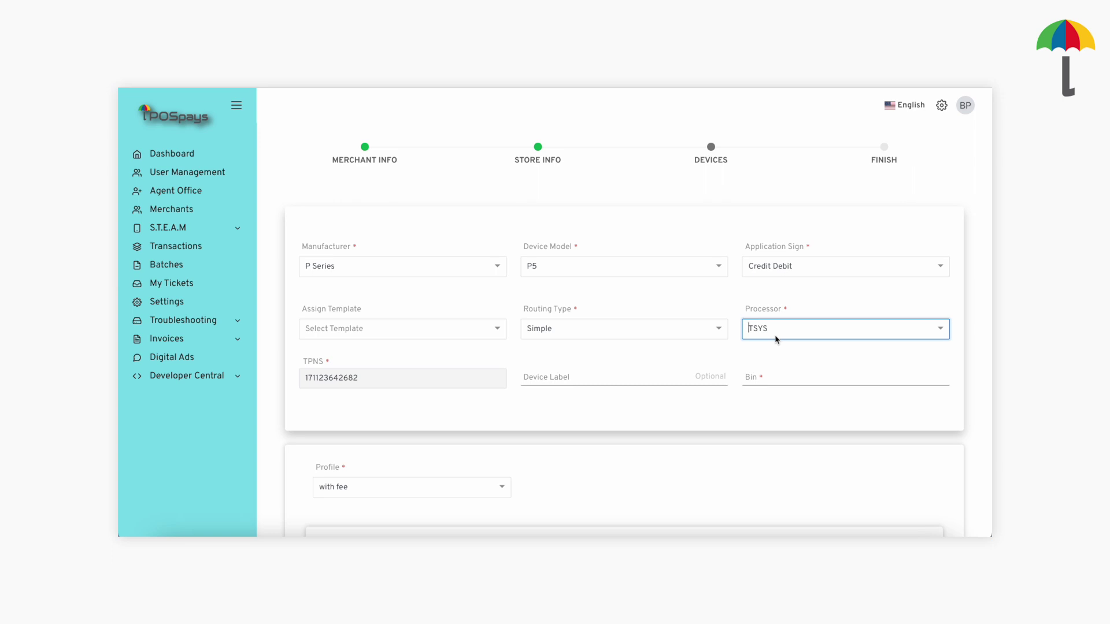
Give the device the label 'Counter 3' and Bin number 123433.
{"action": "double_click", "coordinate": [438, 378]}
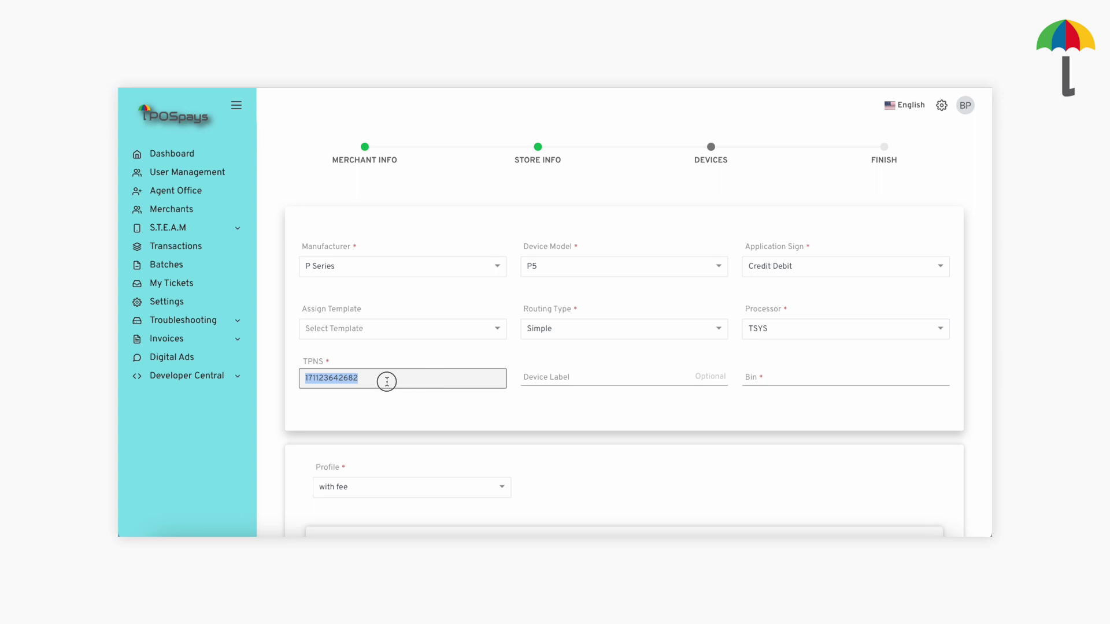
{"action": "left_click", "coordinate": [411, 381]}
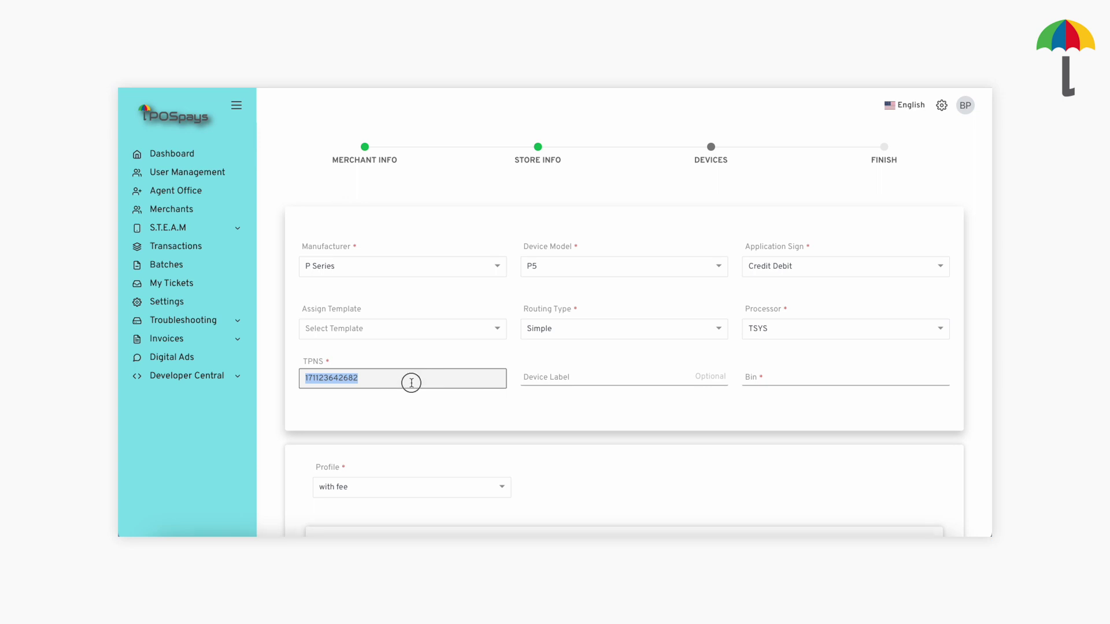
{"action": "left_click", "coordinate": [541, 379]}
{"action": "type", "text": "Counter"}
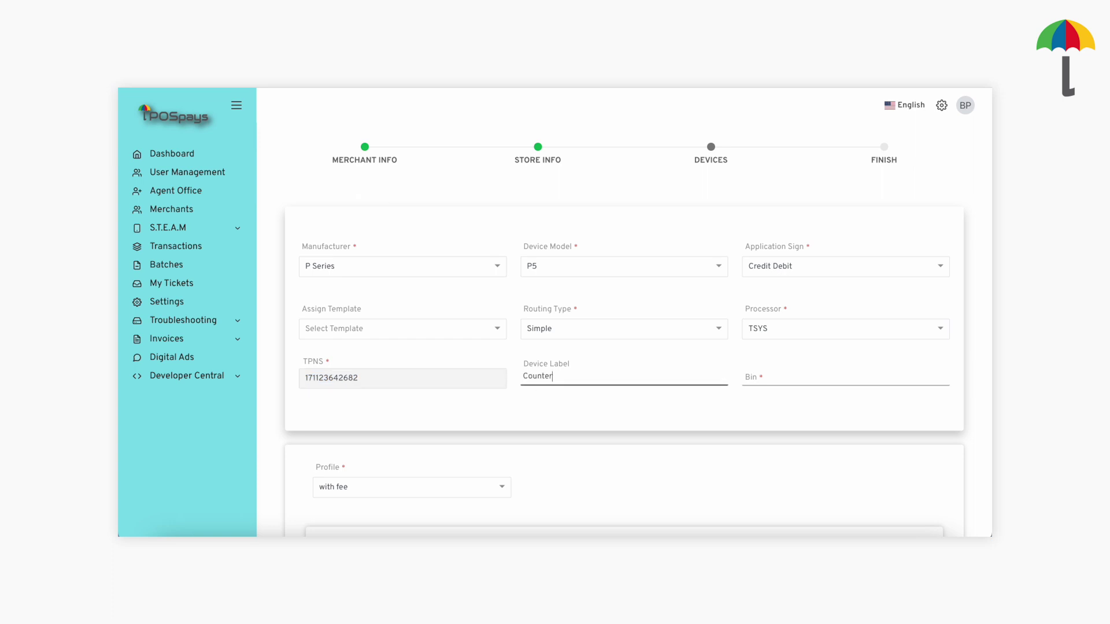
{"action": "type", "text": "3"}
{"action": "left_click", "coordinate": [750, 379]}
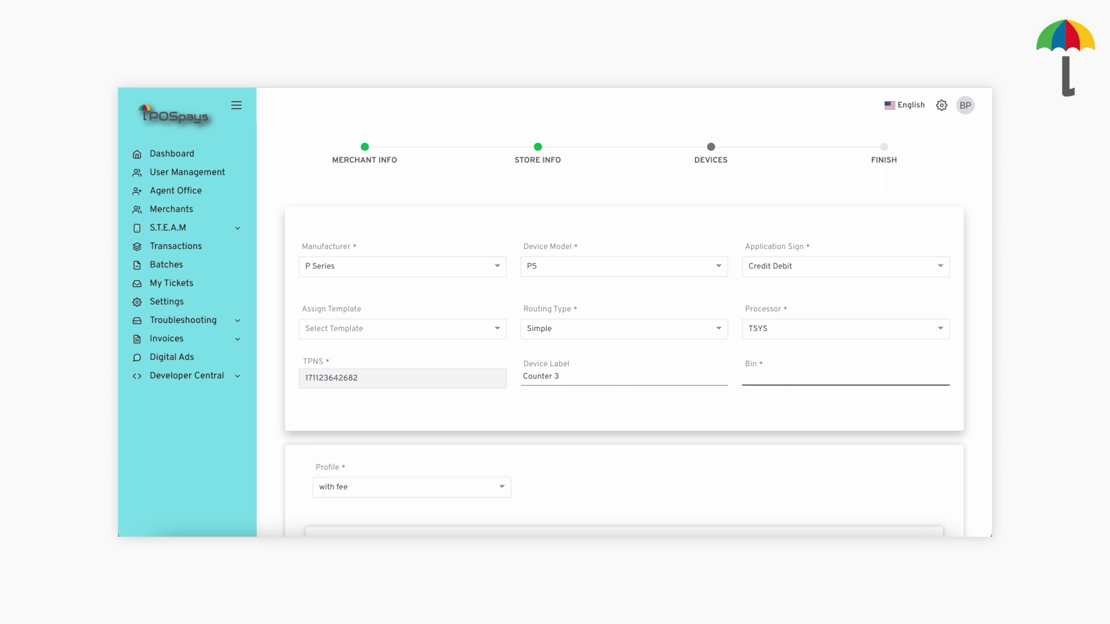
{"action": "type", "text": "123433"}
{"action": "scroll", "coordinate": [740, 398], "scroll_direction": "down", "scroll_amount": 5}
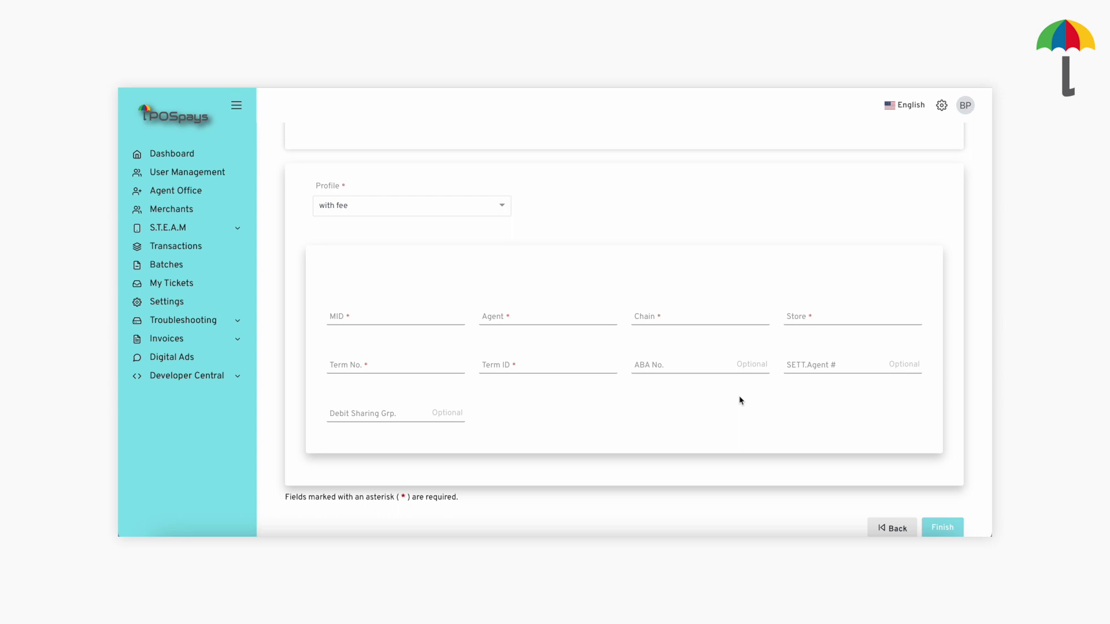
{"action": "left_click", "coordinate": [504, 209]}
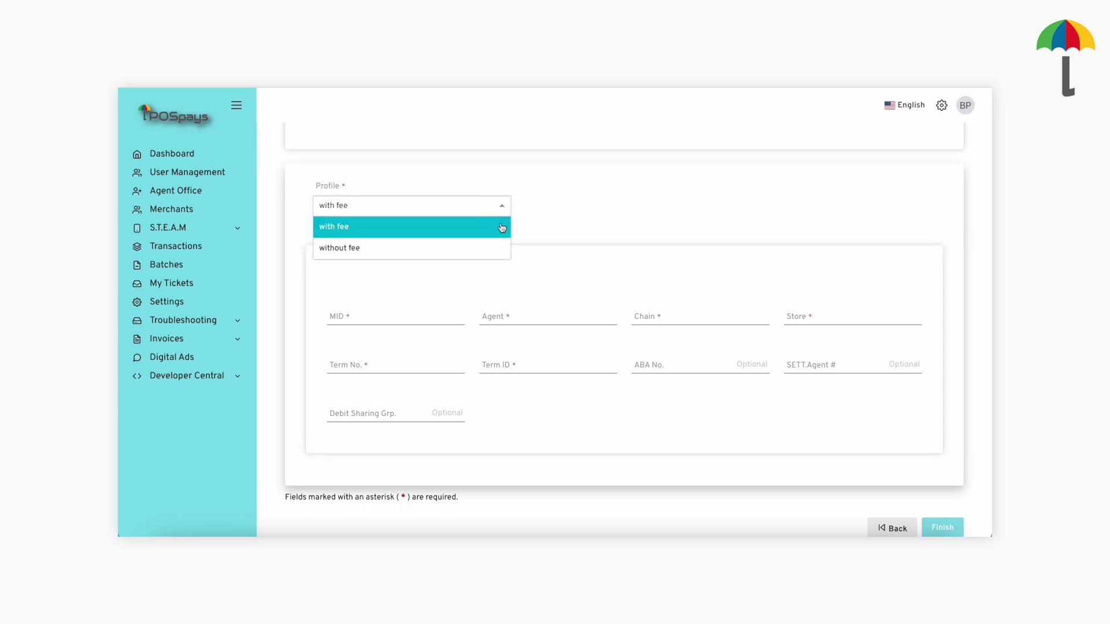
{"action": "left_click", "coordinate": [738, 399]}
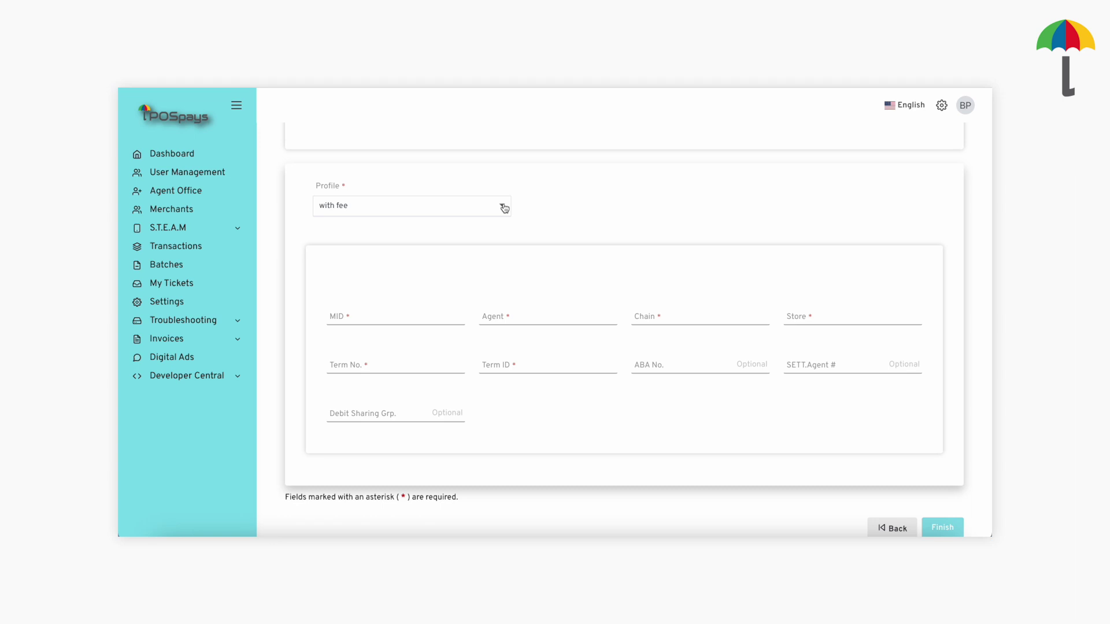
{"action": "left_click", "coordinate": [503, 208]}
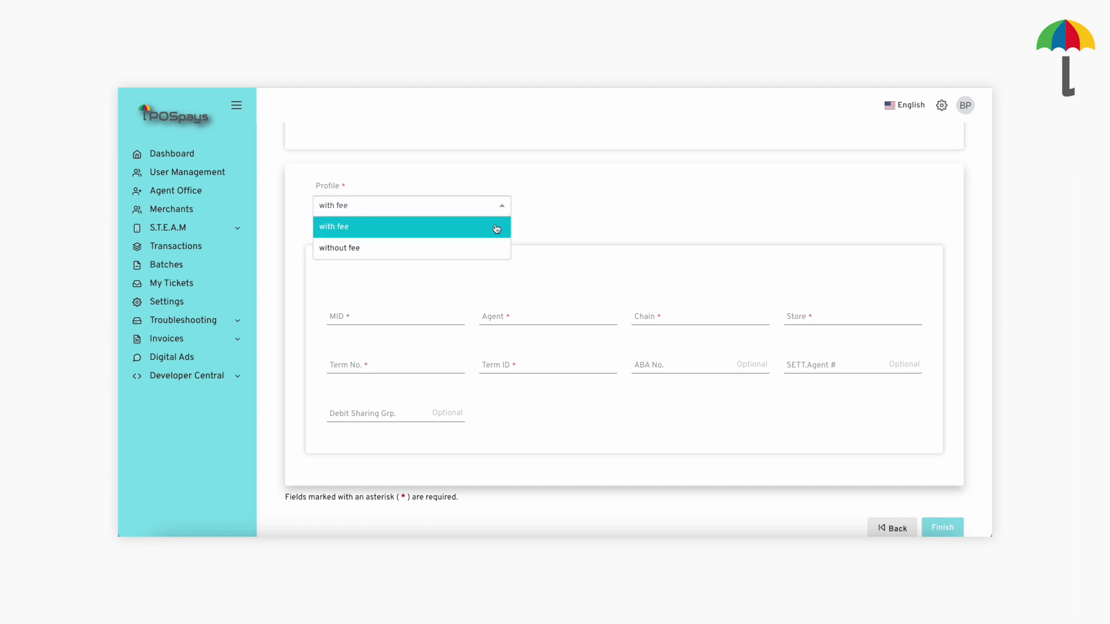
{"action": "left_click", "coordinate": [497, 228]}
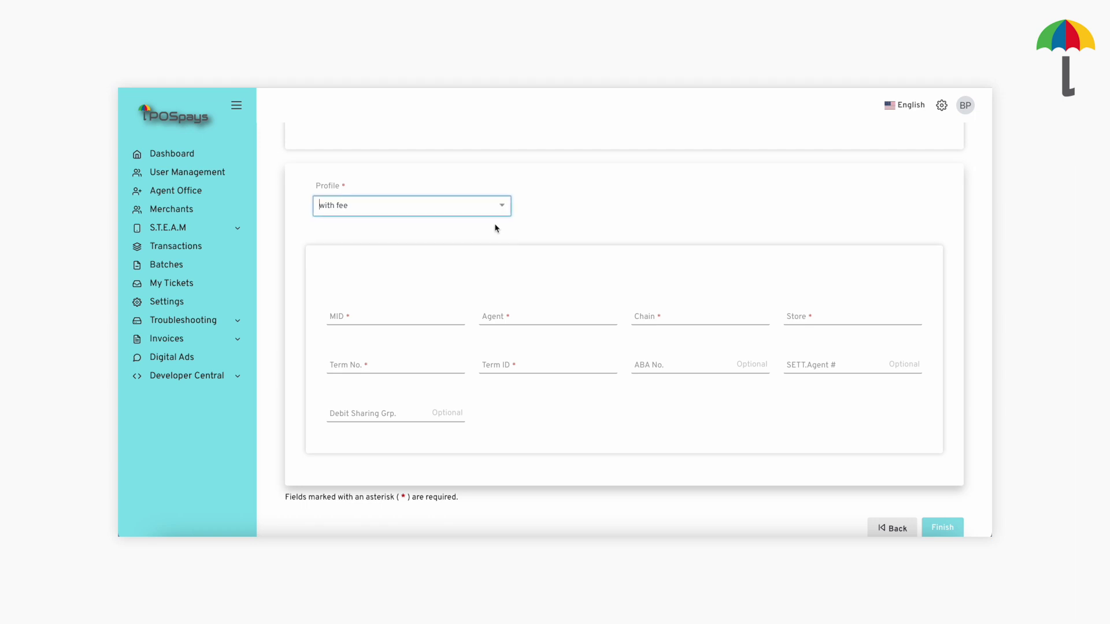
{"action": "left_click", "coordinate": [421, 320]}
{"action": "type", "text": "1234566"}
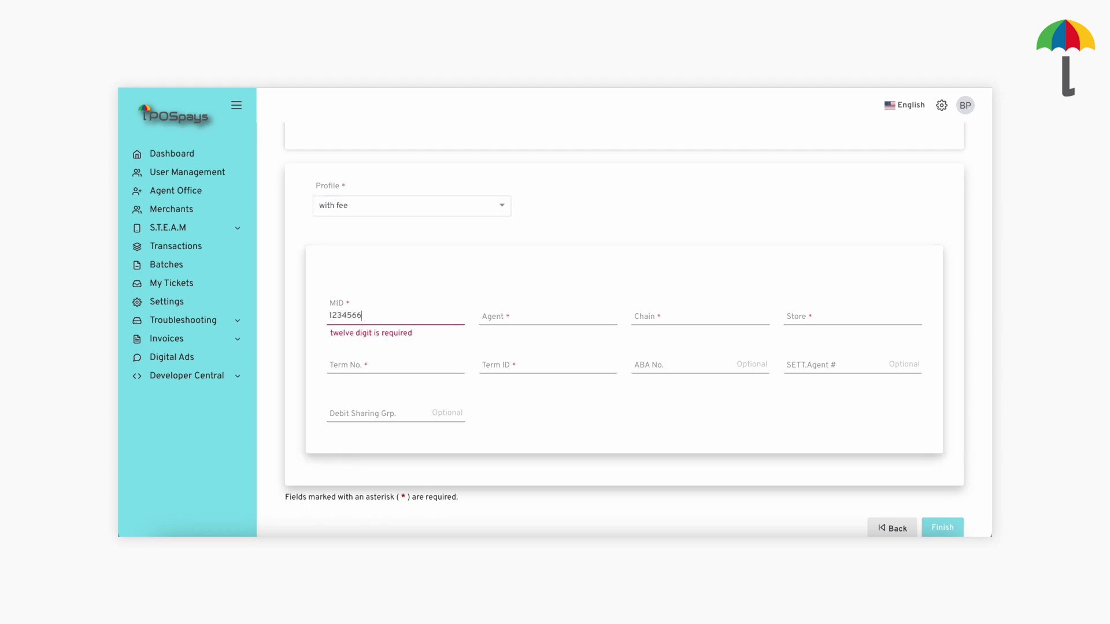
{"action": "type", "text": "78899"}
{"action": "left_click", "coordinate": [527, 319]}
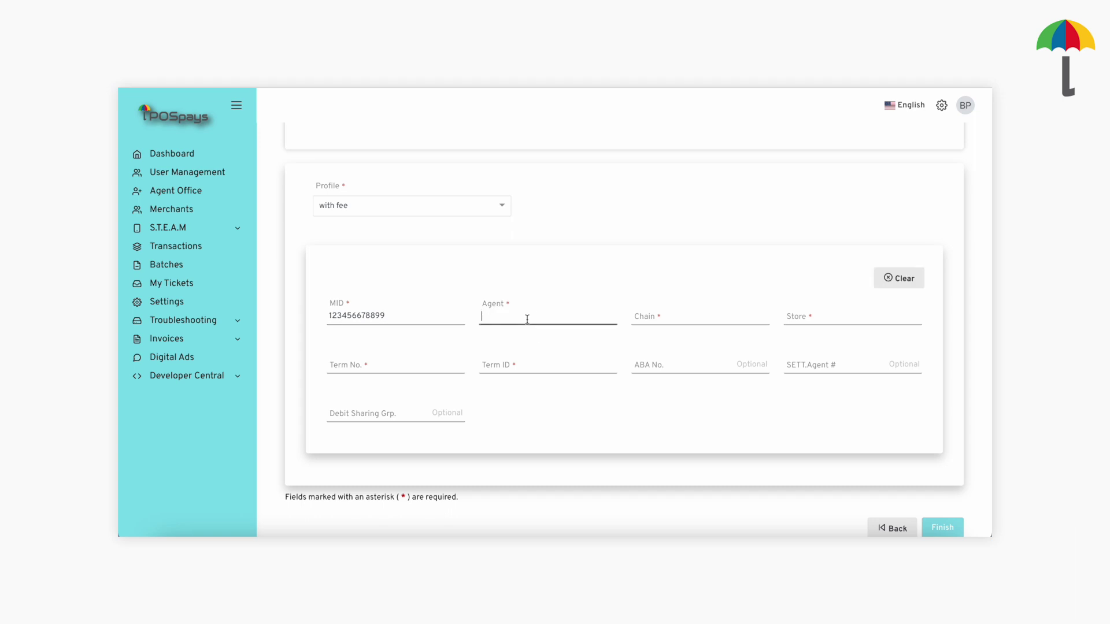
{"action": "type", "text": "124324"}
{"action": "left_click", "coordinate": [642, 331]}
{"action": "type", "text": "124324"}
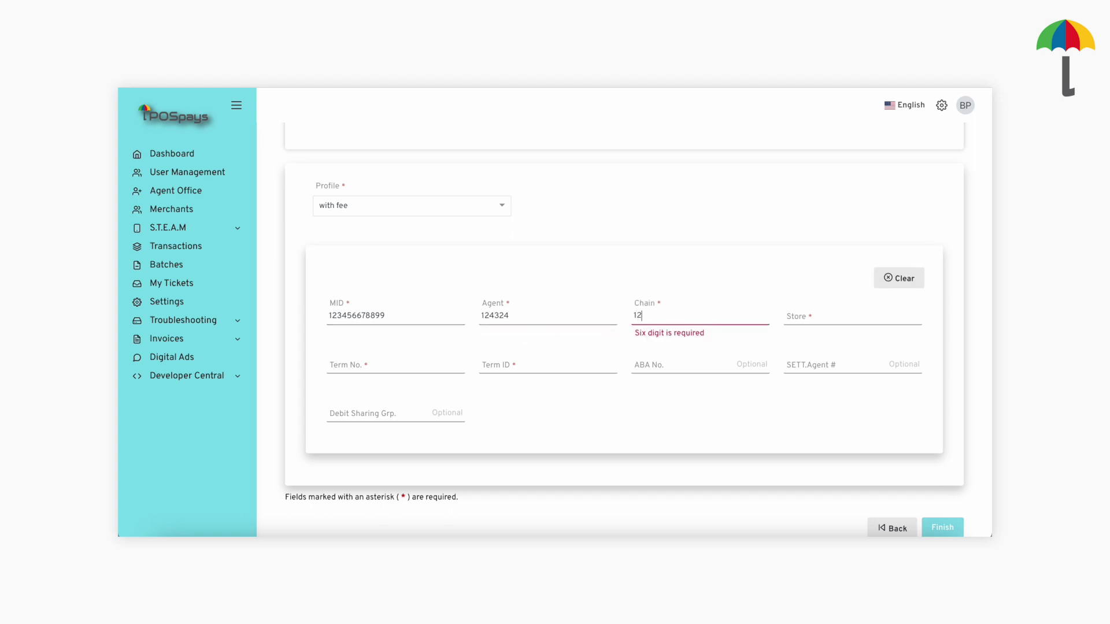
{"action": "left_click", "coordinate": [855, 320]}
{"action": "type", "text": "1243"}
Enter Term No. 2342, Term ID 43243543, ABA 345435435, SETT Agent 5345, Debit Sharing Group 34534543.
{"action": "left_click", "coordinate": [370, 368]}
{"action": "type", "text": "2342"}
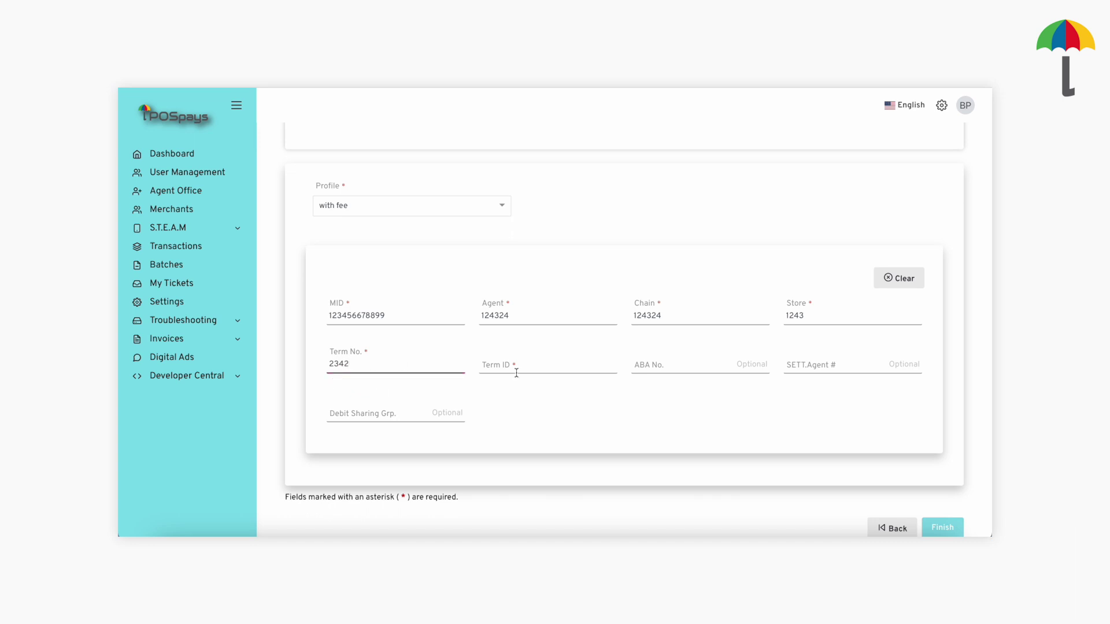
{"action": "left_click", "coordinate": [516, 370]}
{"action": "type", "text": "43243543"}
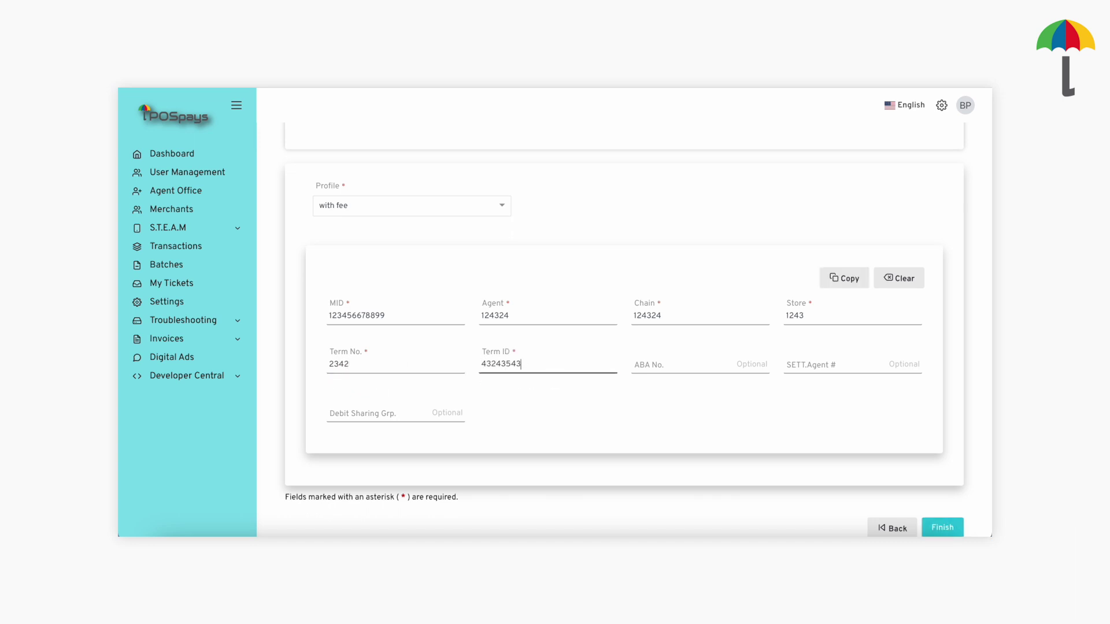
{"action": "left_click", "coordinate": [671, 364]}
{"action": "type", "text": "345435435"}
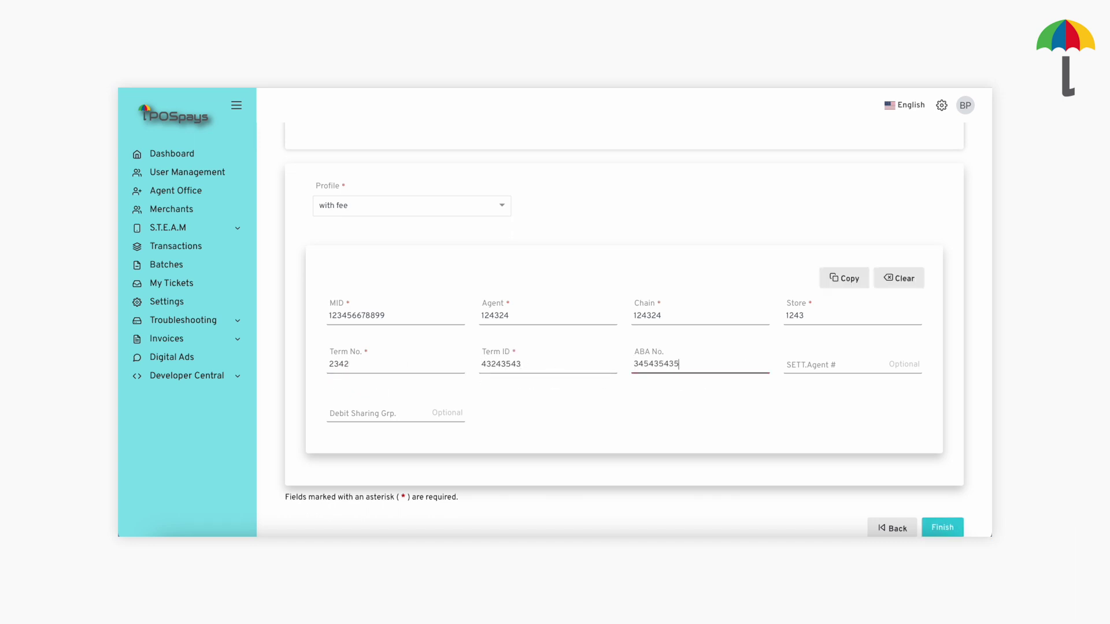
{"action": "left_click", "coordinate": [809, 368]}
{"action": "type", "text": "5345"}
{"action": "left_click", "coordinate": [411, 413]}
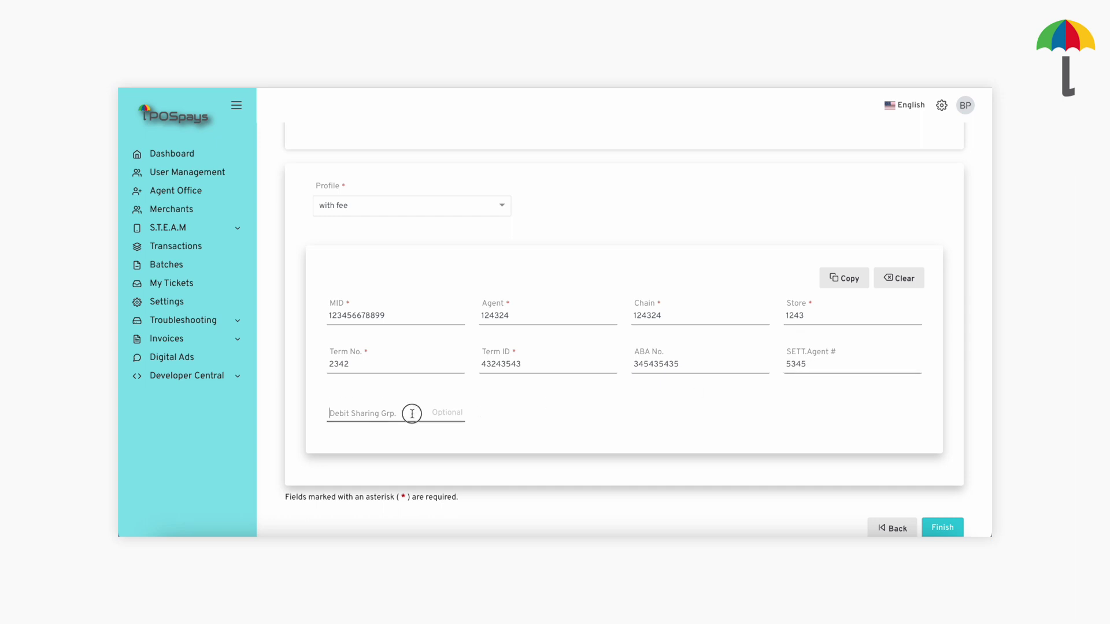
{"action": "type", "text": "34534543"}
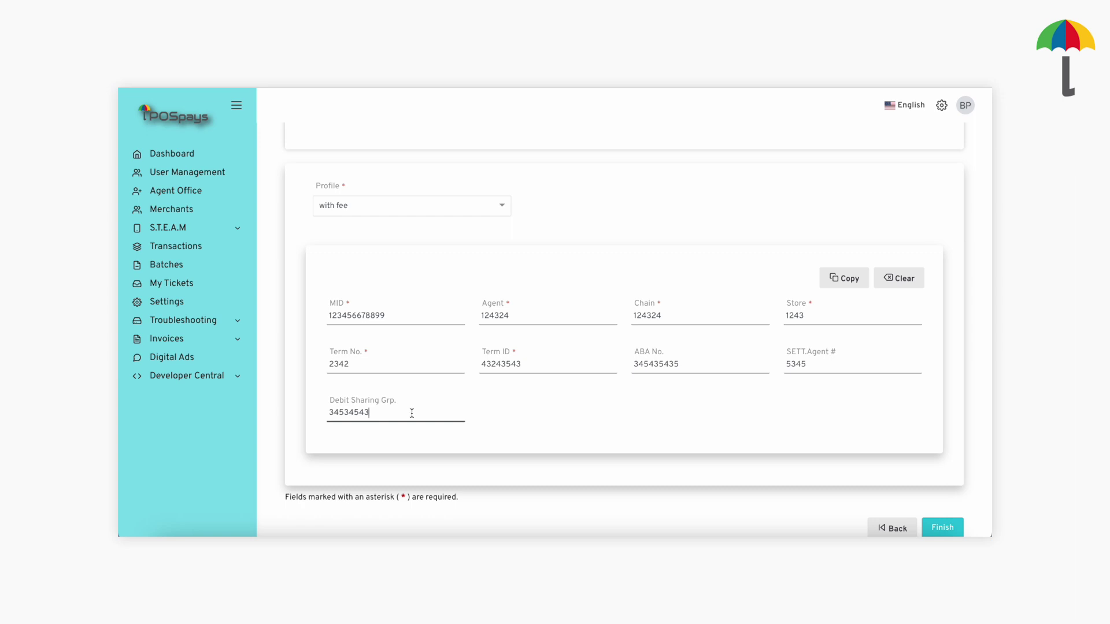
{"action": "left_click", "coordinate": [491, 206]}
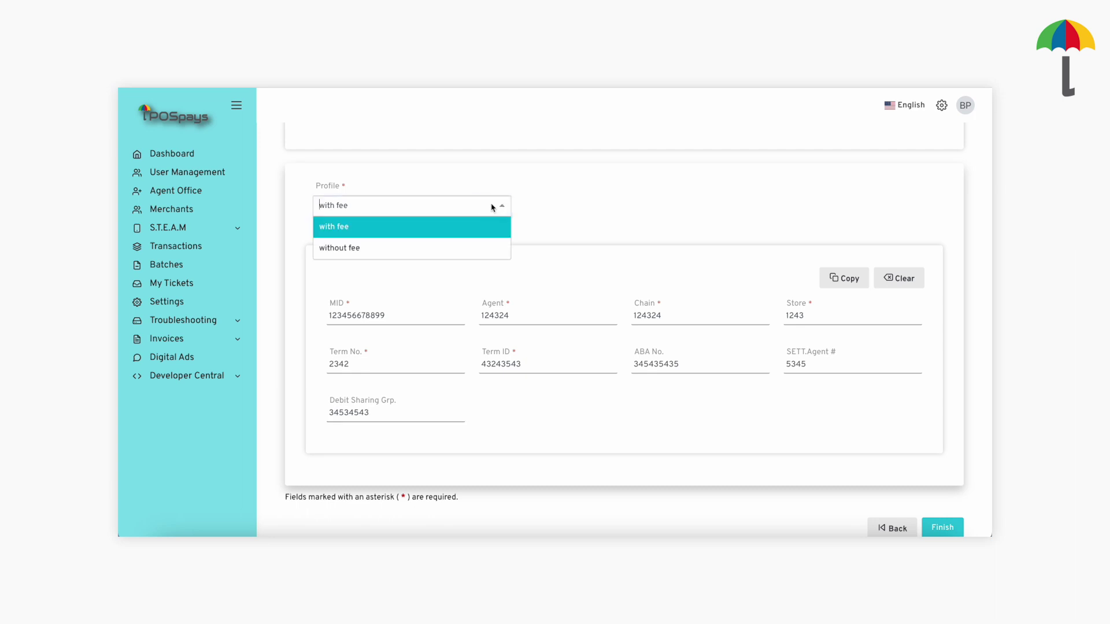
{"action": "left_click", "coordinate": [476, 245]}
{"action": "left_click", "coordinate": [380, 317]}
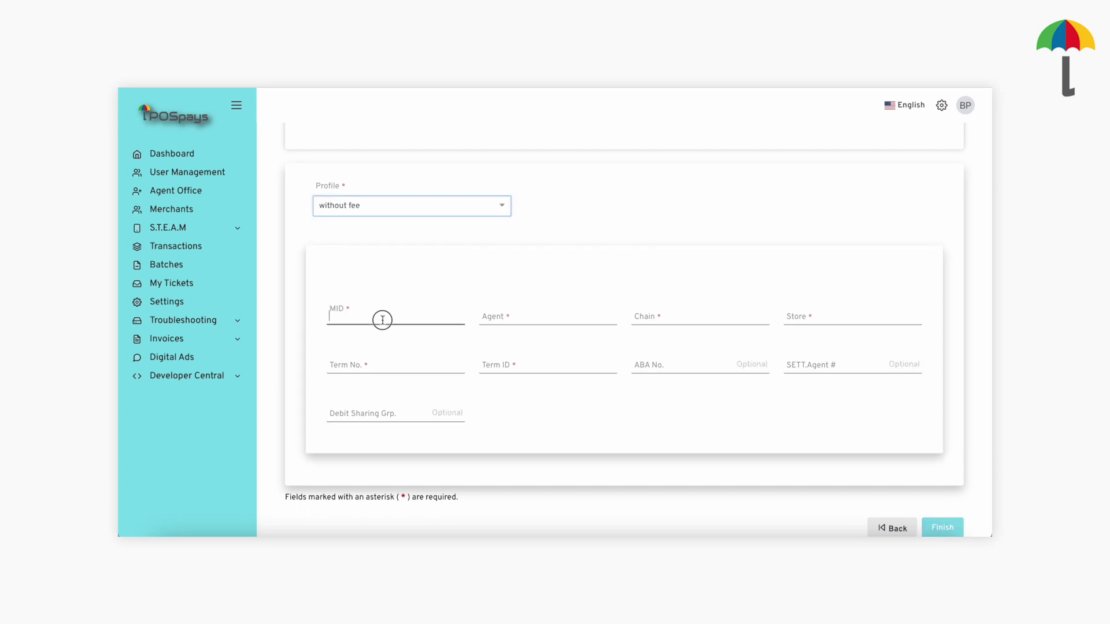
{"action": "type", "text": "234324535435"}
{"action": "left_click", "coordinate": [495, 315]}
{"action": "type", "text": "454353"}
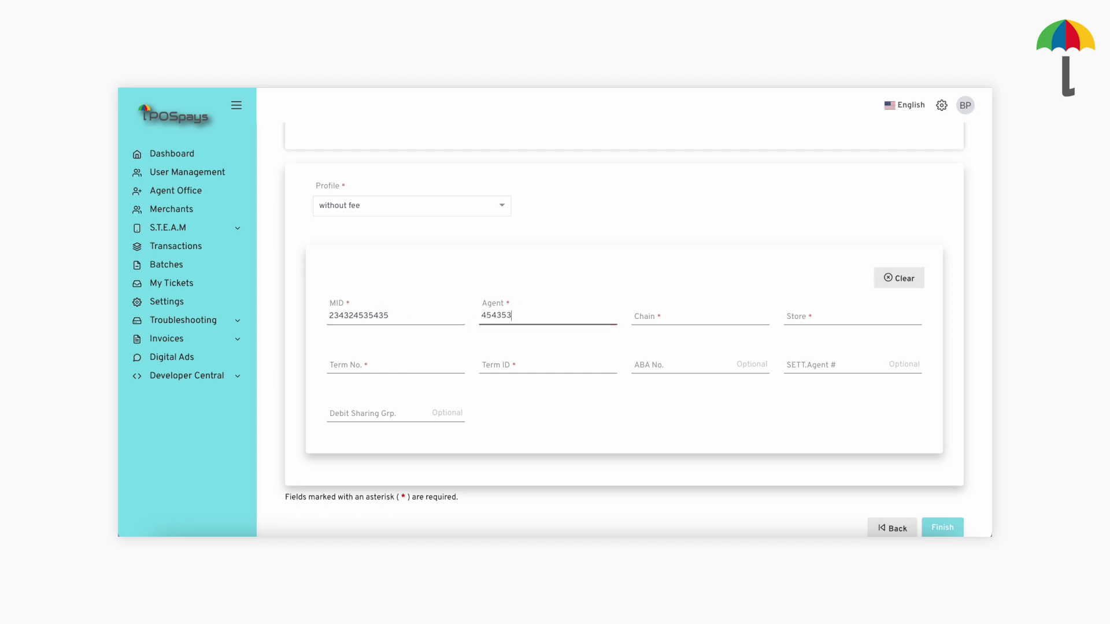
{"action": "left_click", "coordinate": [651, 316]}
{"action": "type", "text": "345345"}
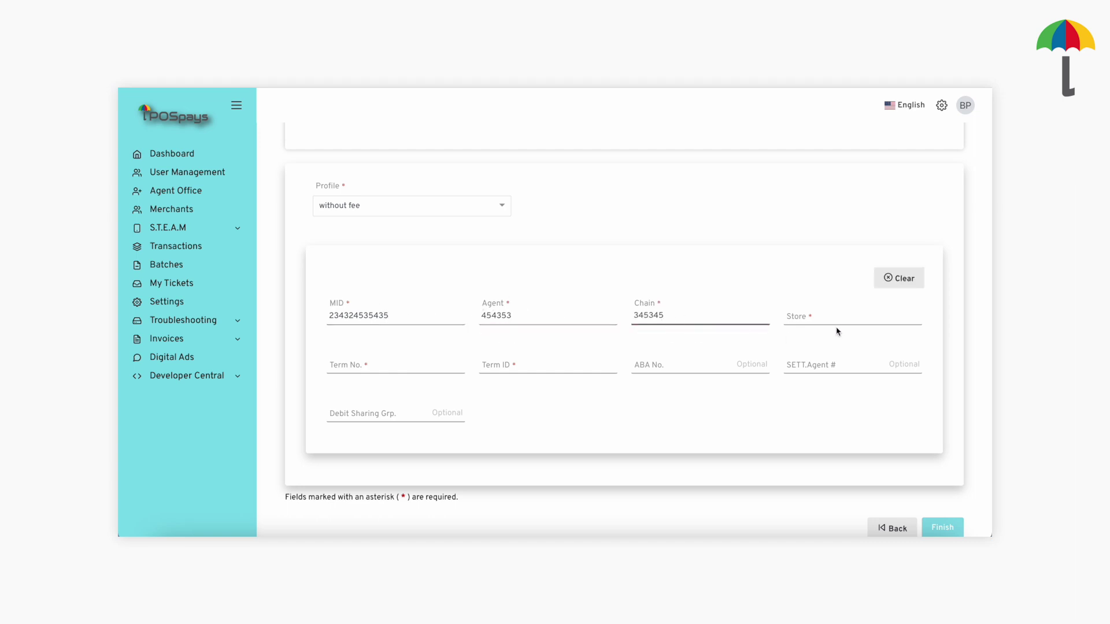
Enter Store 3453, Term No. 4354, Term ID 34534543, ABA 345435345, SETT Agent 3454, Debit Sharing Group 345435435, and finish.
{"action": "left_click", "coordinate": [837, 330]}
{"action": "type", "text": "3453"}
{"action": "left_click", "coordinate": [393, 365]}
{"action": "type", "text": "4354"}
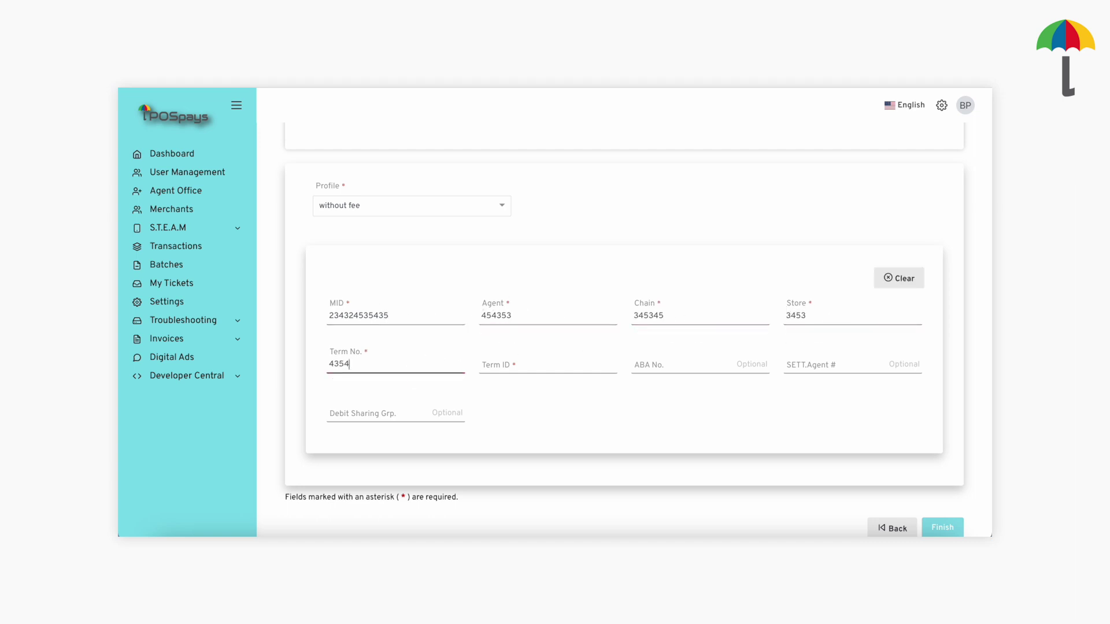
{"action": "left_click", "coordinate": [523, 370]}
{"action": "type", "text": "34534543"}
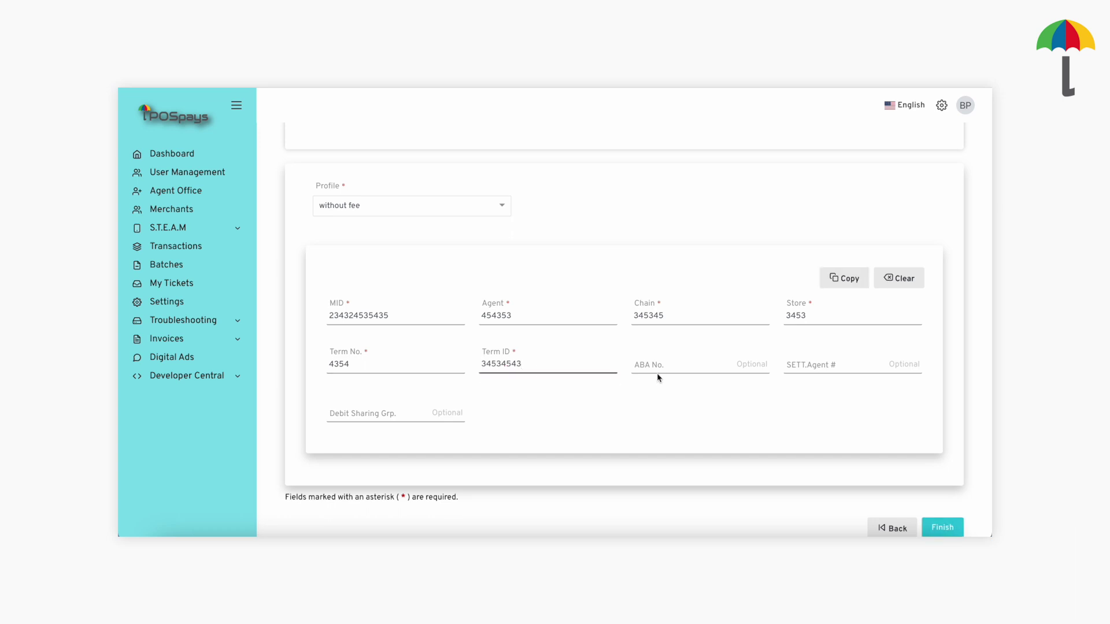
{"action": "left_click", "coordinate": [657, 370]}
{"action": "type", "text": "345435345"}
{"action": "left_click", "coordinate": [813, 366]}
{"action": "type", "text": "3454"}
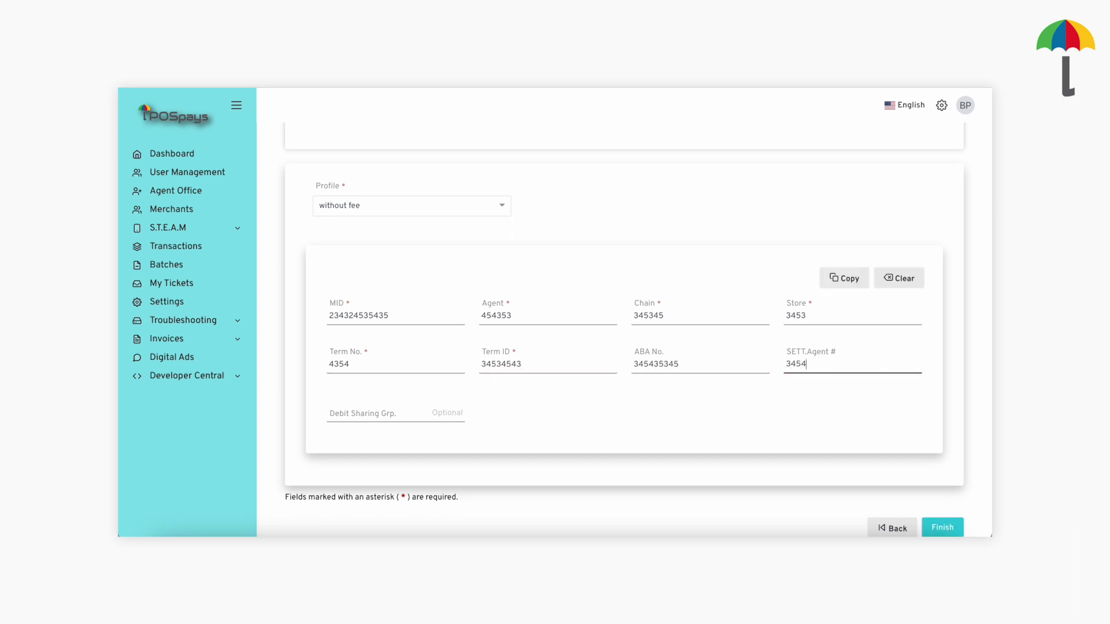
{"action": "left_click", "coordinate": [457, 405]}
{"action": "type", "text": "345435435"}
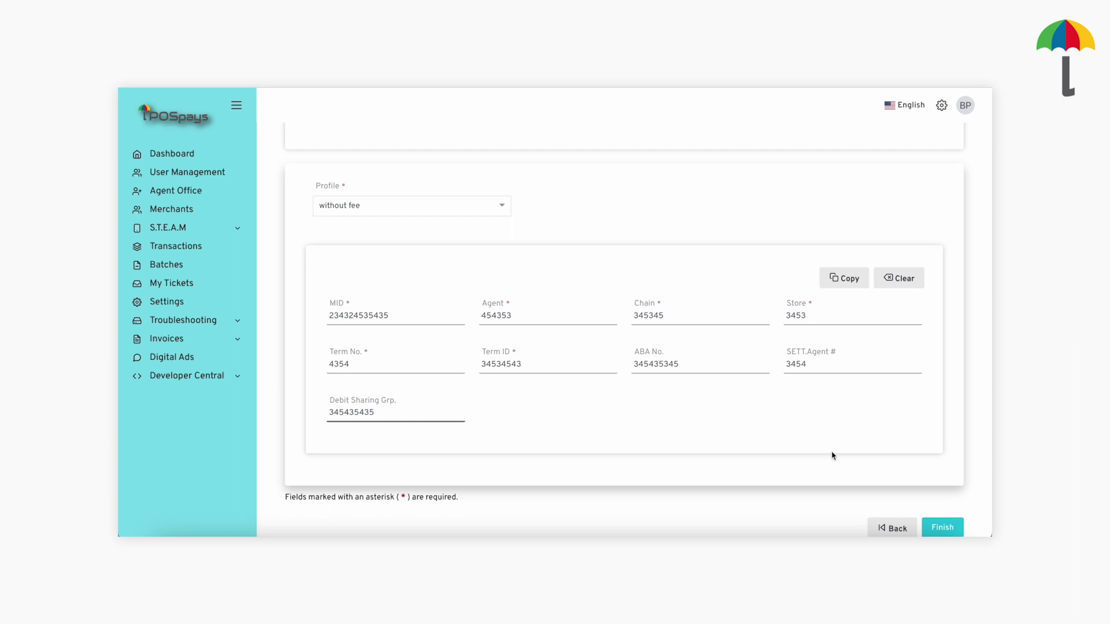
{"action": "left_click", "coordinate": [943, 526]}
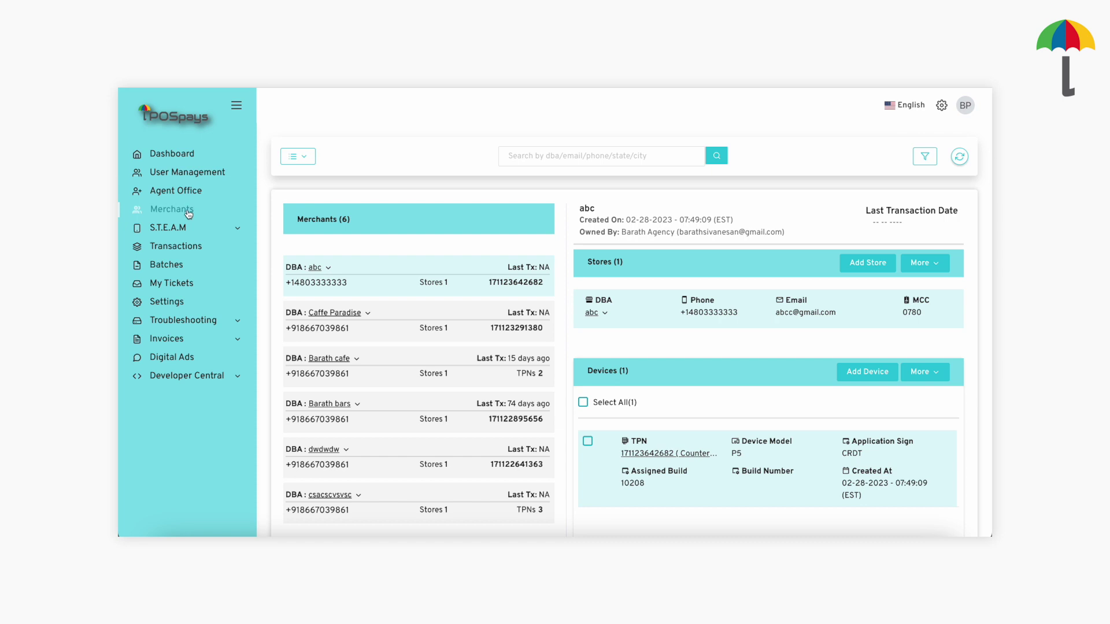
Search the merchant list for 'abc' and open the More menu for its device.
{"action": "left_click", "coordinate": [612, 158]}
{"action": "type", "text": "abc"}
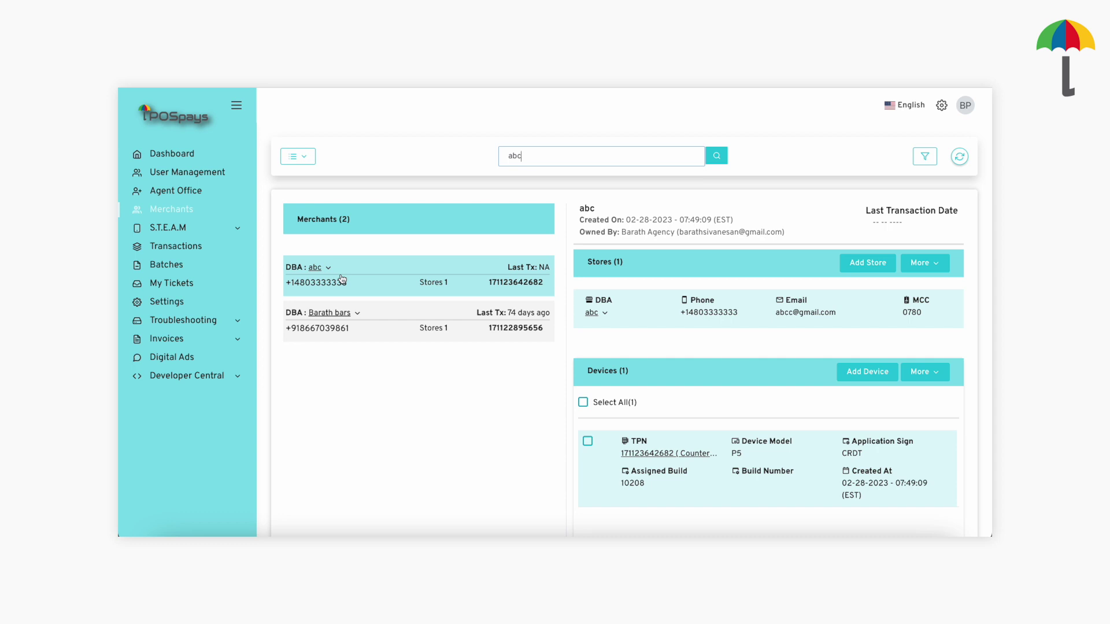
{"action": "left_click", "coordinate": [704, 454]}
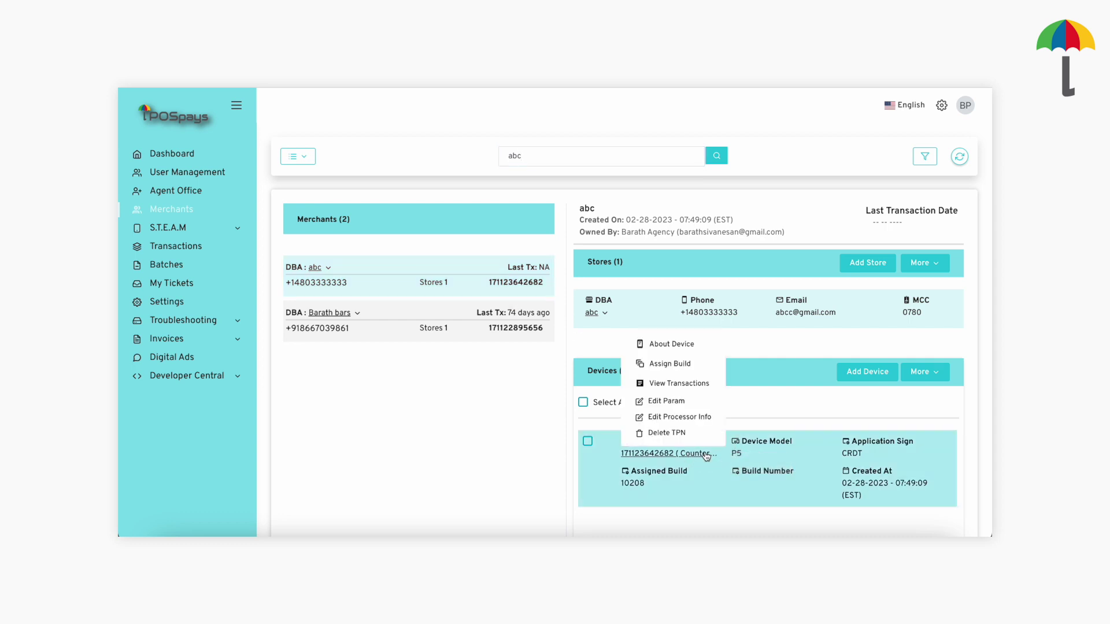
Open Edit Param for the abc device and review each tab from Tip & Taxes through EMV.
{"action": "left_click", "coordinate": [684, 405]}
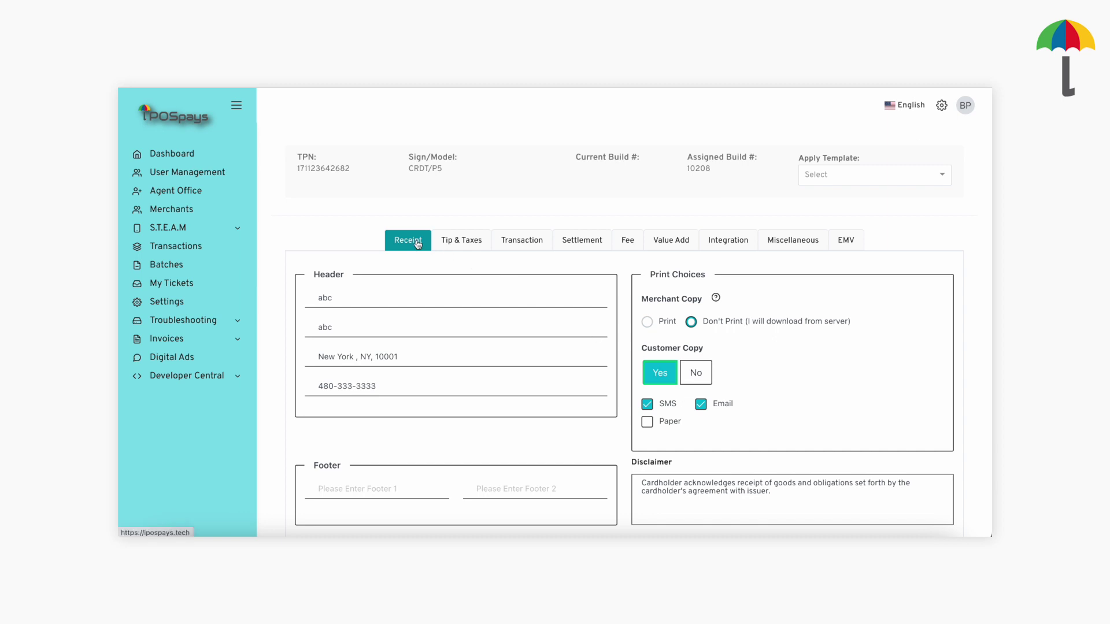
{"action": "left_click", "coordinate": [462, 249]}
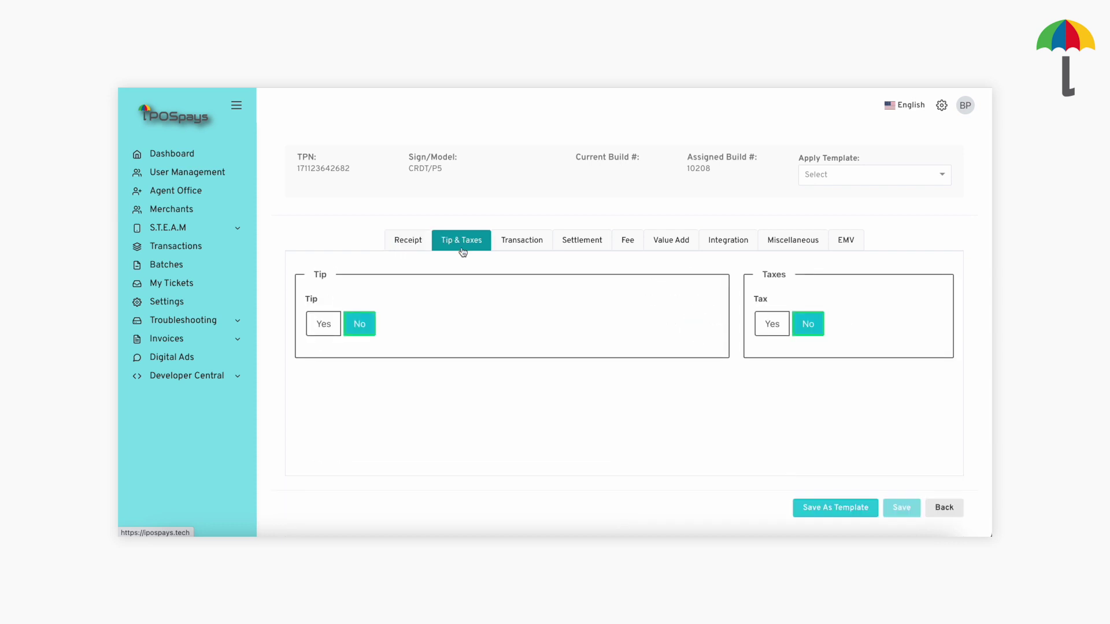
{"action": "left_click", "coordinate": [500, 251]}
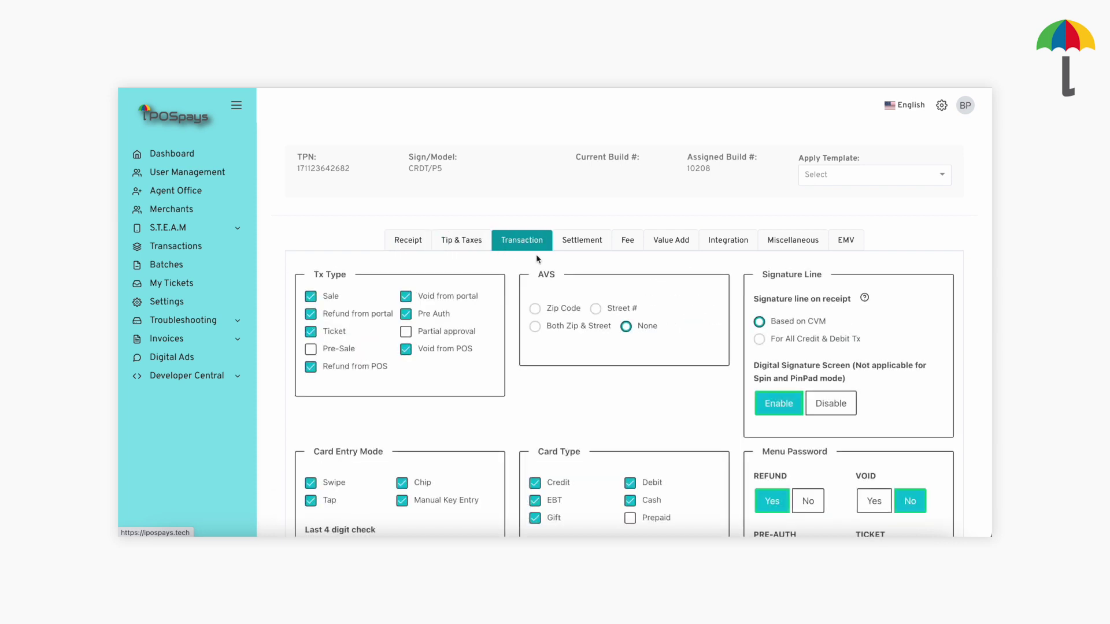
{"action": "left_click", "coordinate": [574, 252]}
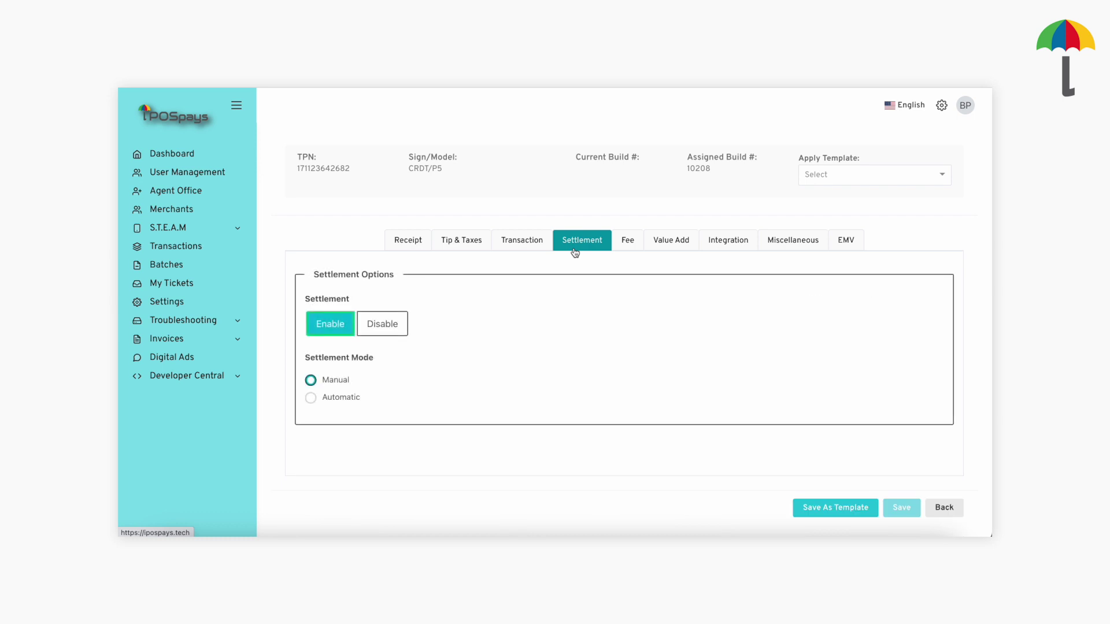
{"action": "left_click", "coordinate": [626, 250]}
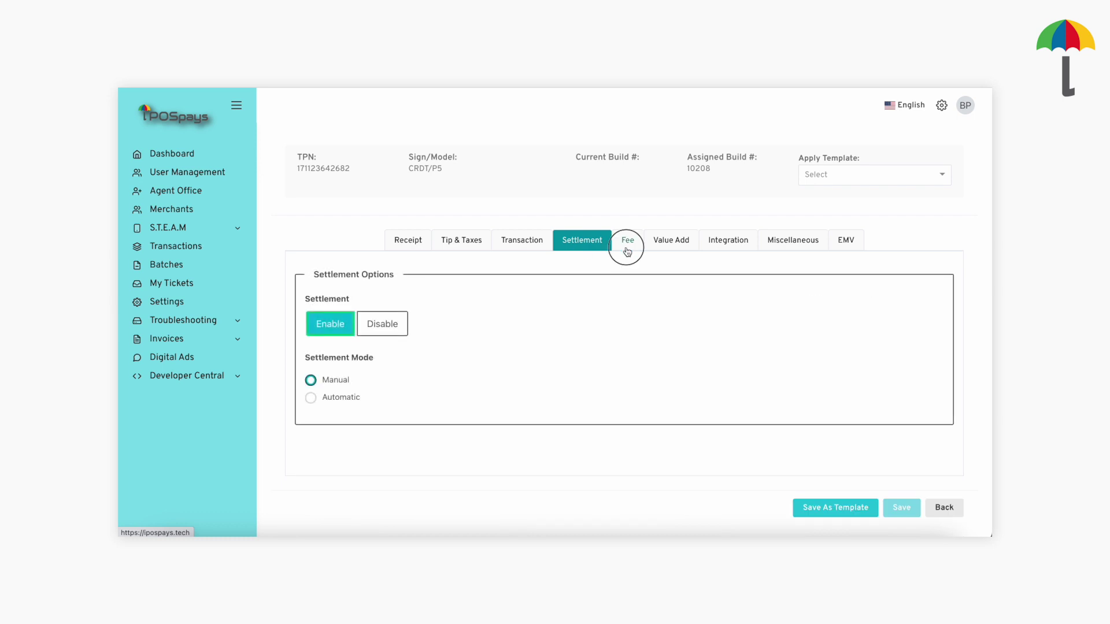
{"action": "left_click", "coordinate": [658, 252]}
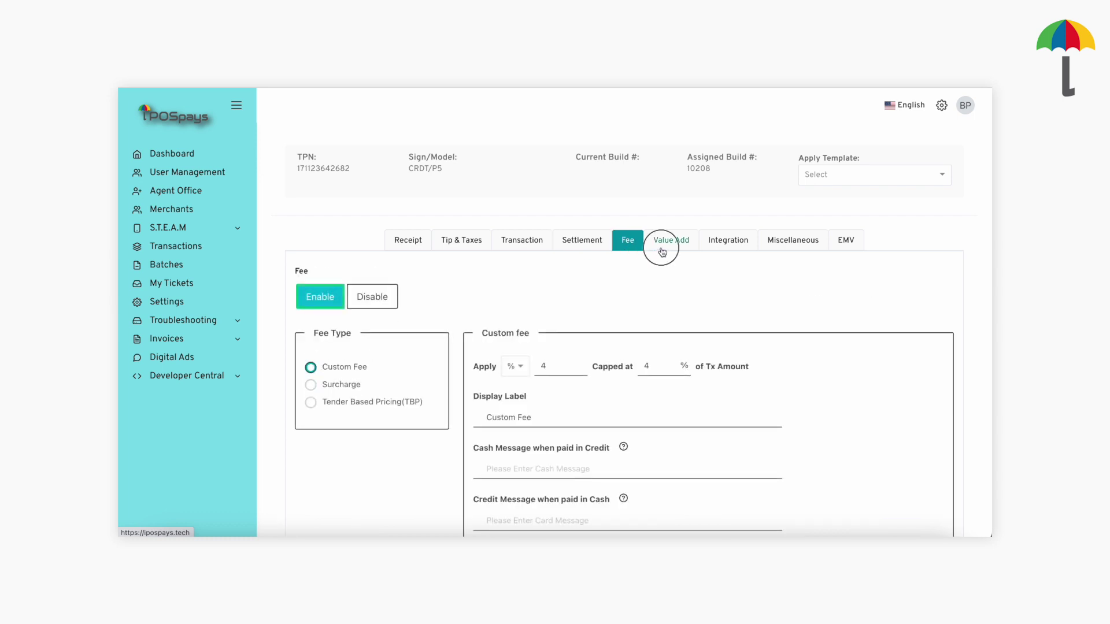
{"action": "left_click", "coordinate": [708, 250]}
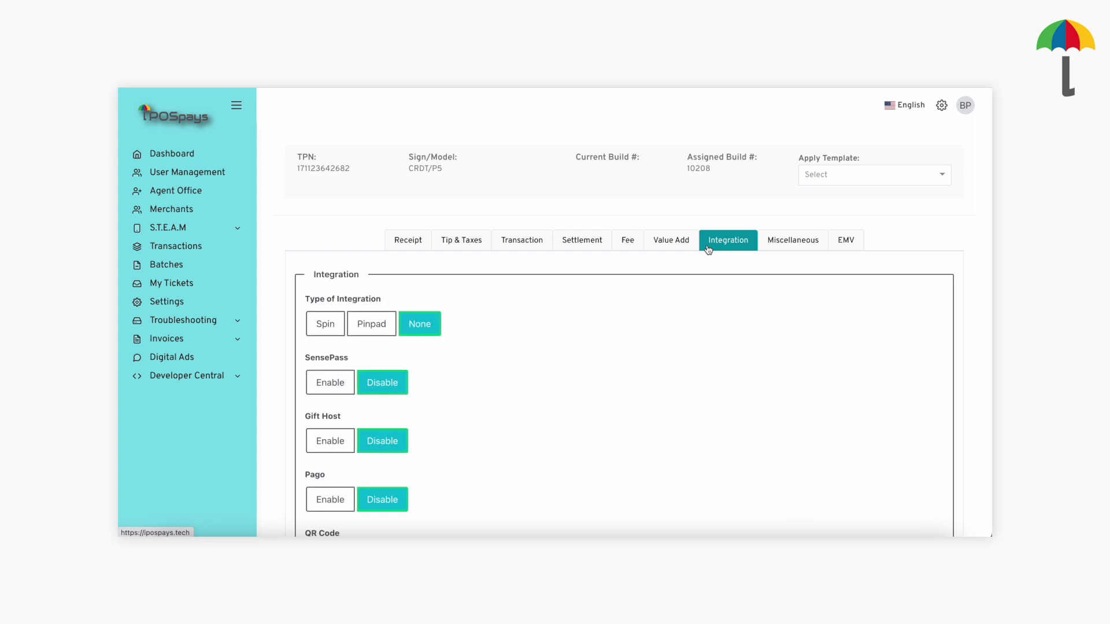
{"action": "left_click", "coordinate": [785, 243]}
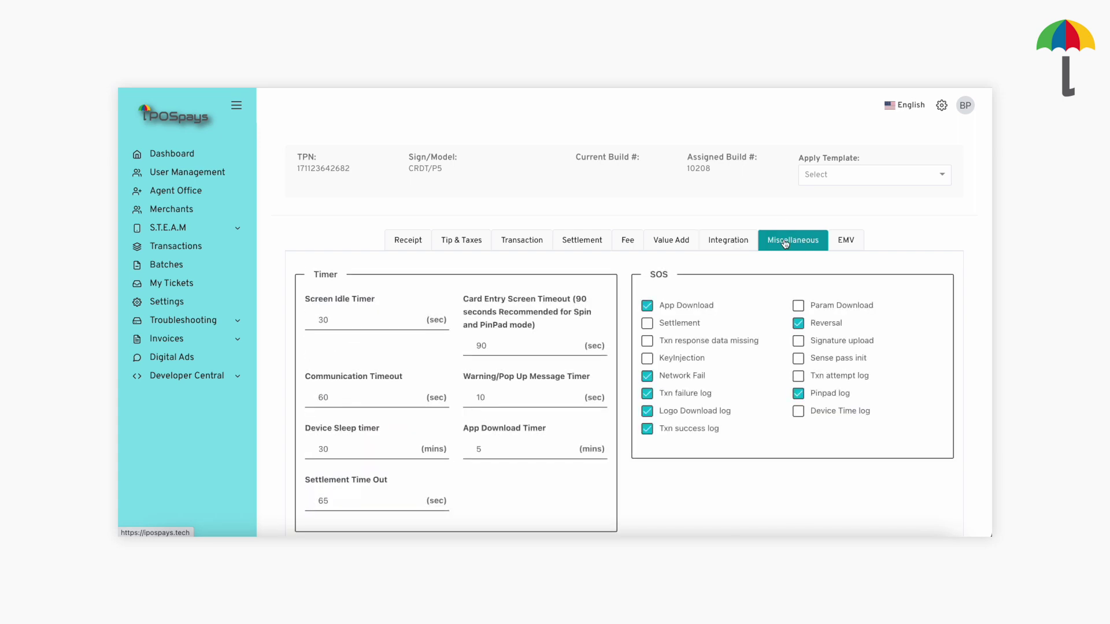
{"action": "left_click", "coordinate": [833, 249]}
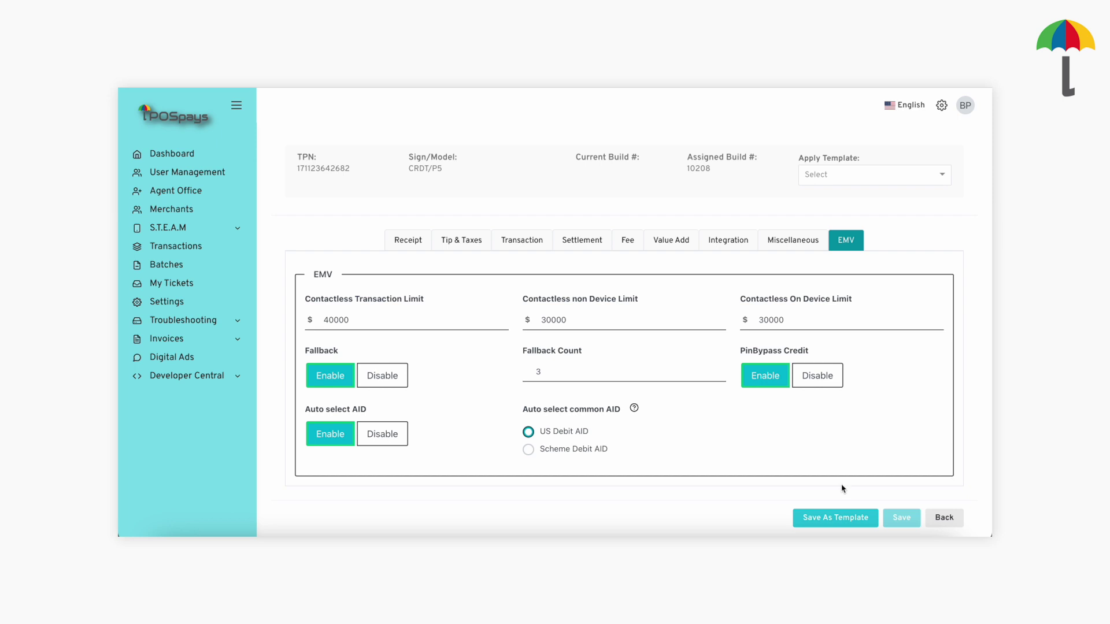
Save the current parameters as the 'Restaurant merchants' template and confirm it appears in Apply Template.
{"action": "left_click", "coordinate": [830, 516]}
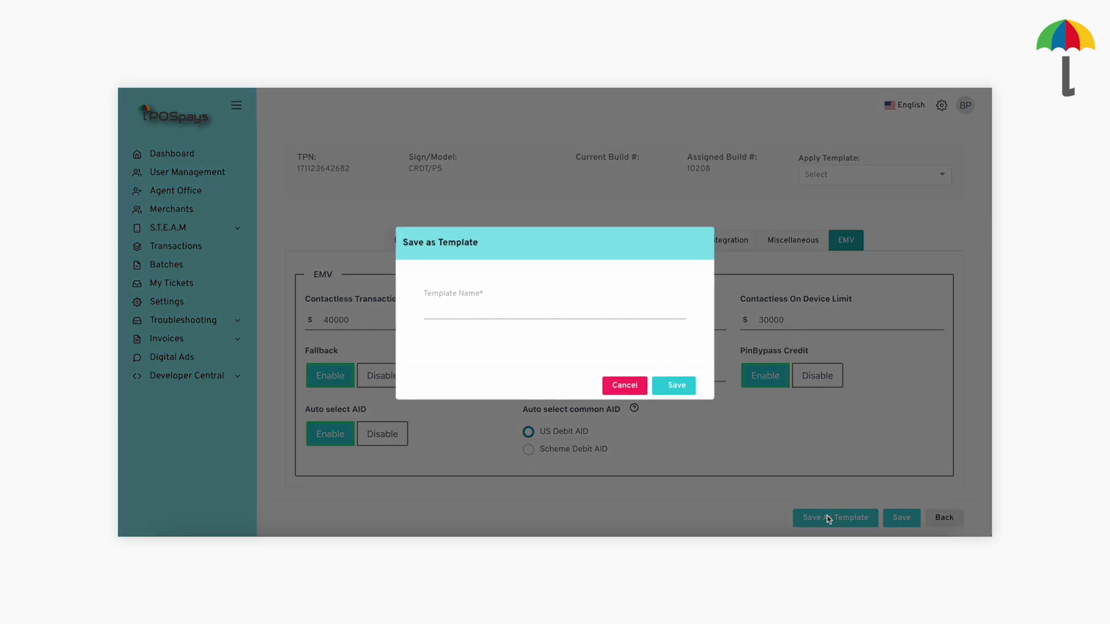
{"action": "type", "text": "Rest"}
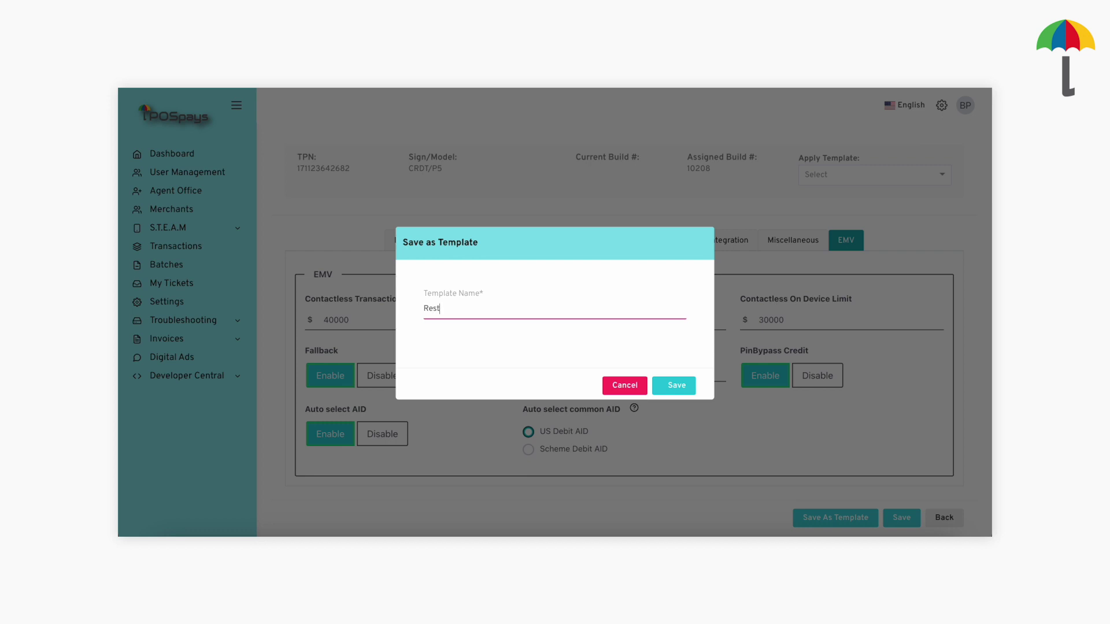
{"action": "type", "text": "aurant mercha"}
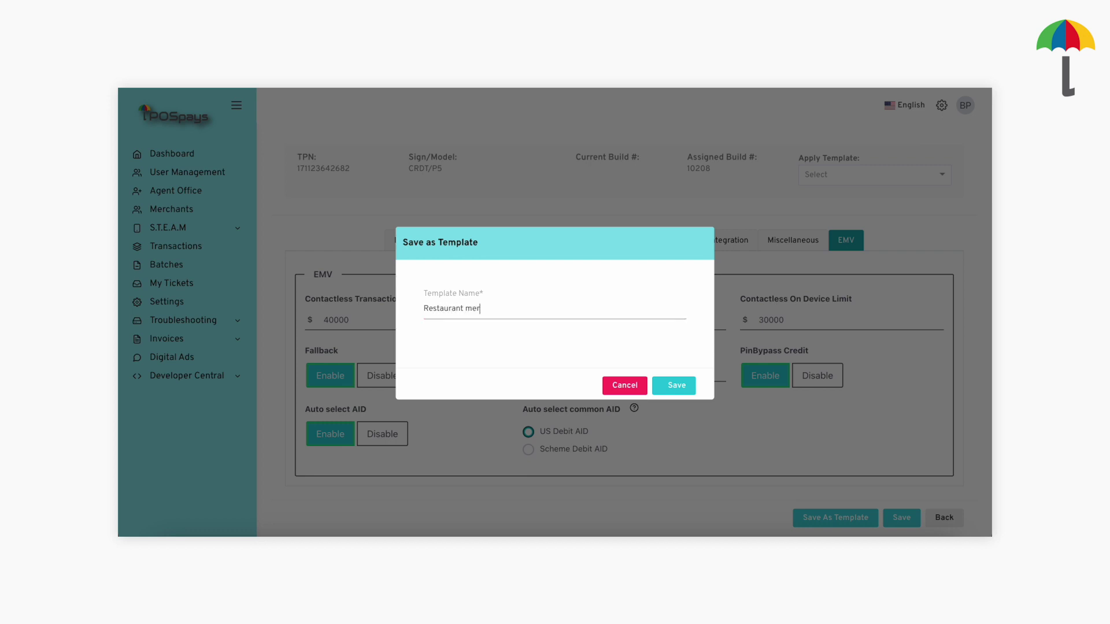
{"action": "type", "text": "nts"}
{"action": "left_click", "coordinate": [694, 390]}
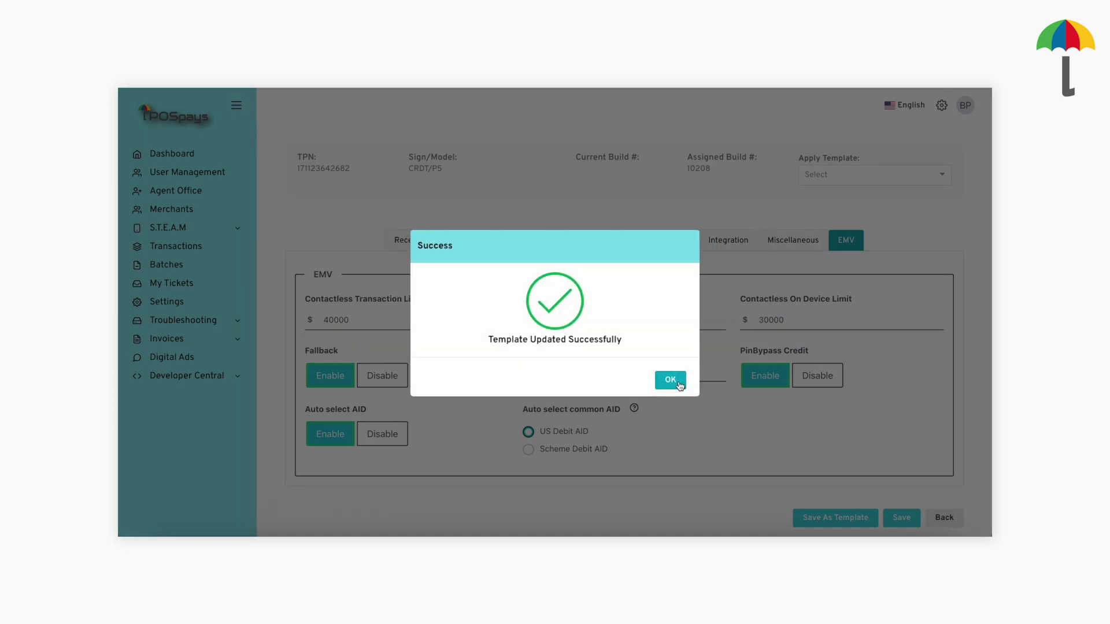
{"action": "left_click", "coordinate": [680, 384]}
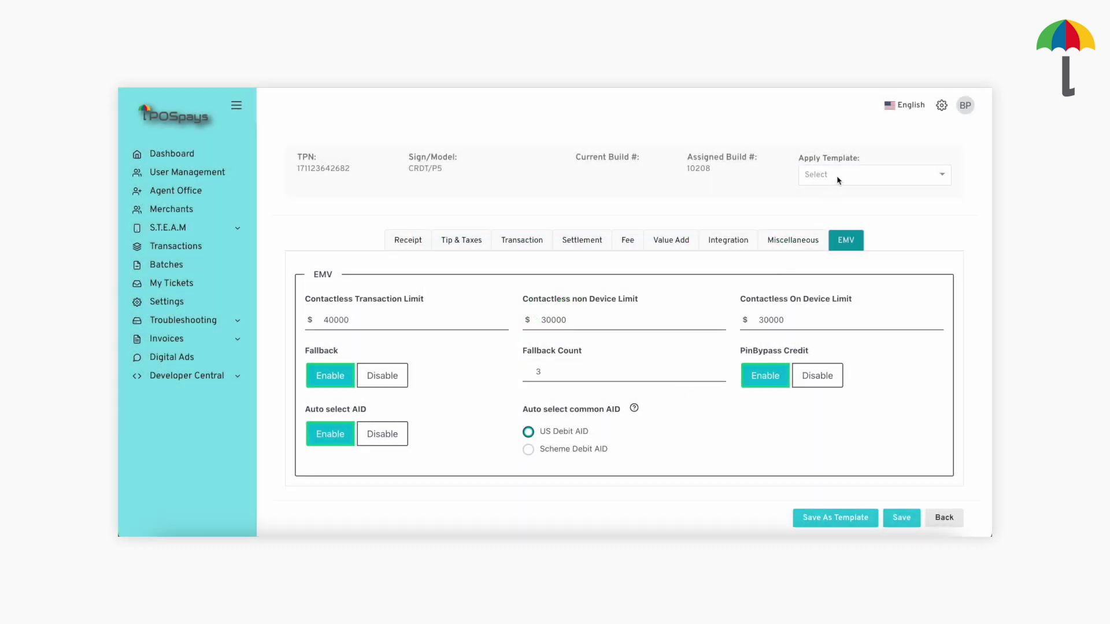
{"action": "left_click", "coordinate": [839, 181]}
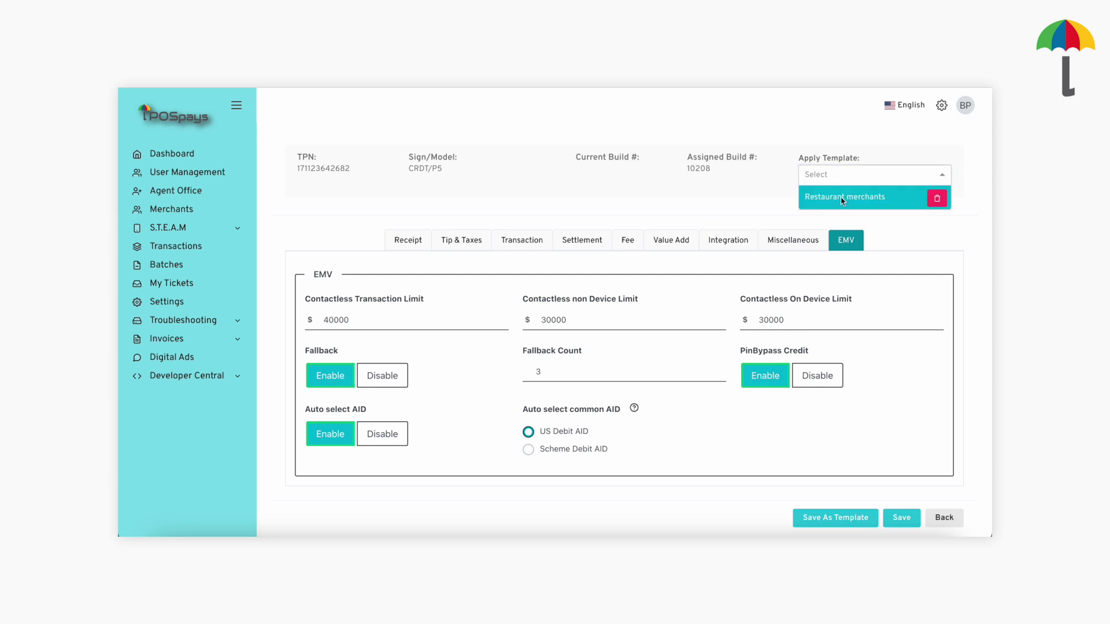